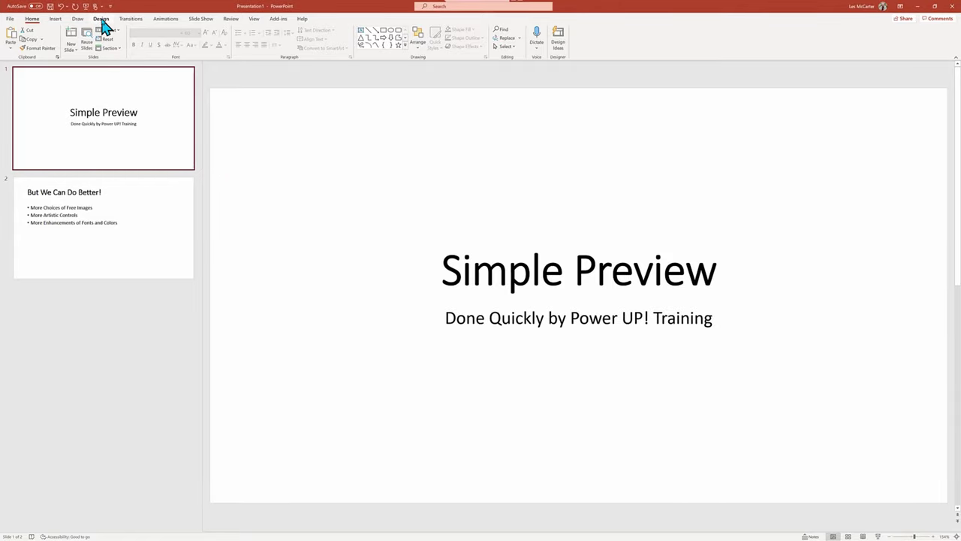
# - Open Format Background from the Design tab and give the title slide a picture or texture fill
pyautogui.click(102, 20)
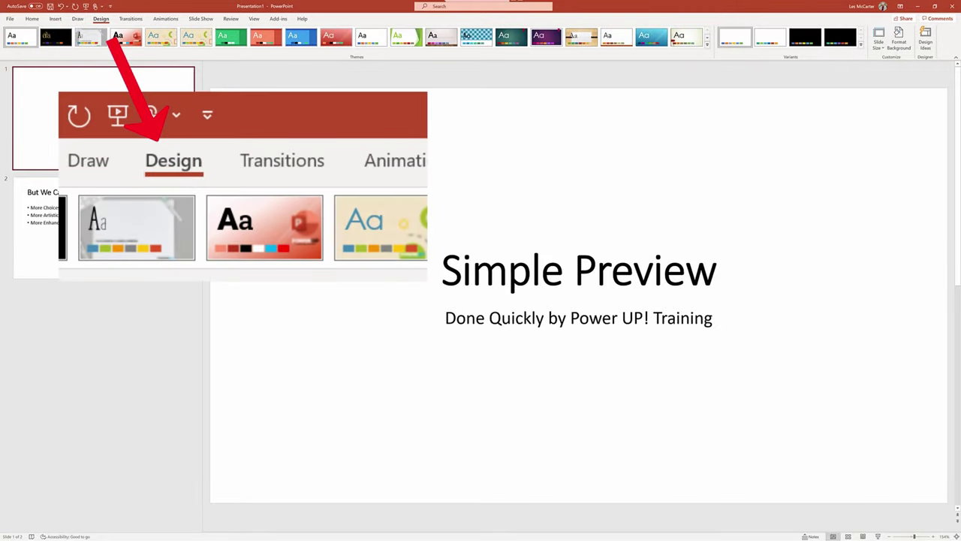
pyautogui.click(901, 46)
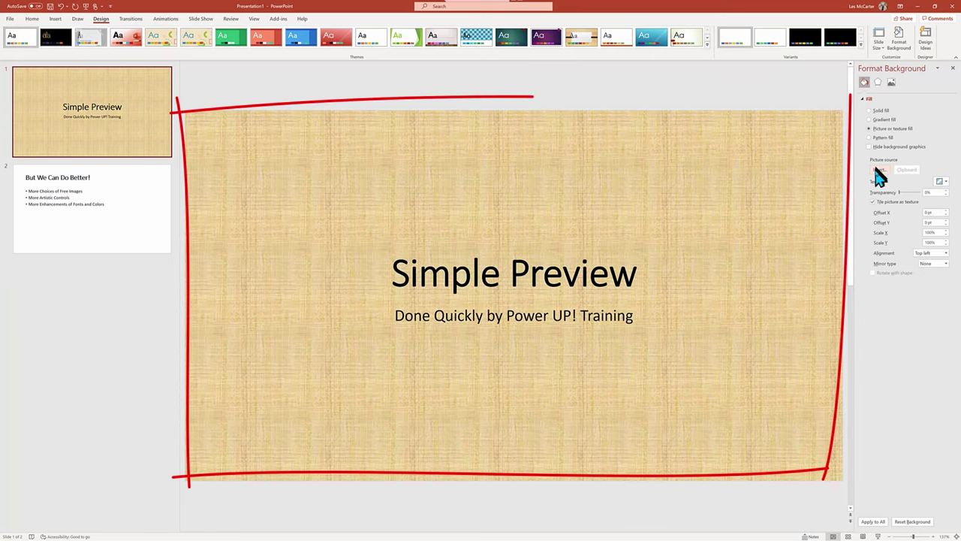
# - Replace the woven texture with the stock photo of icebergs on a still lake
pyautogui.click(878, 171)
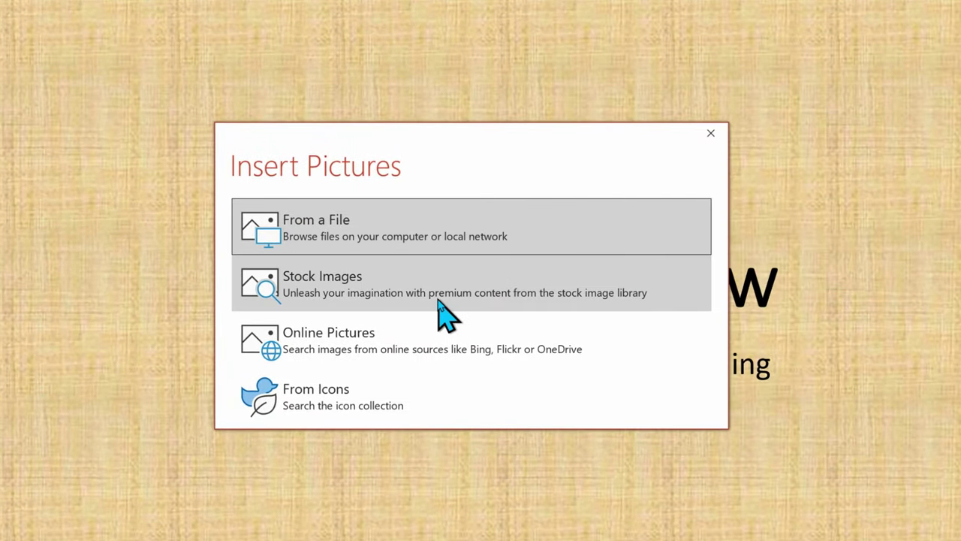
pyautogui.click(443, 316)
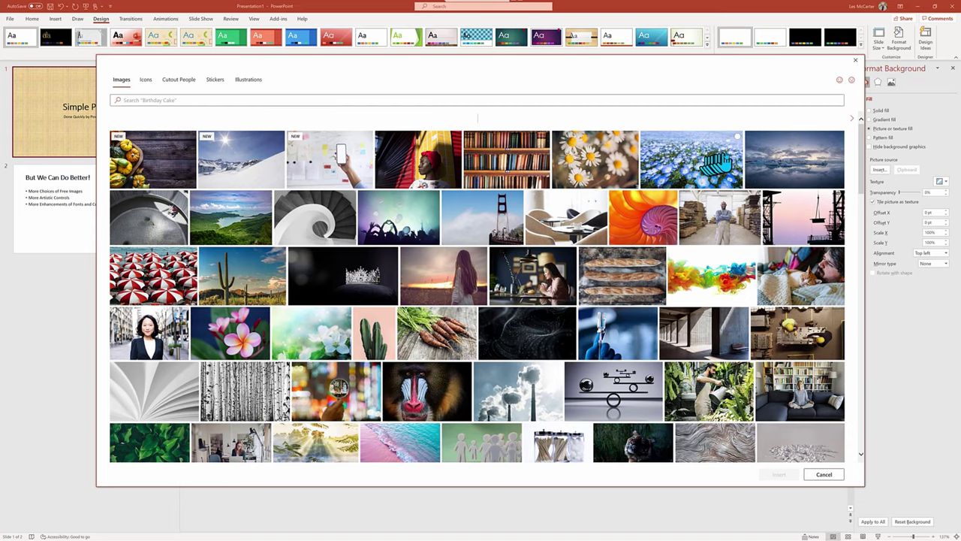
pyautogui.click(793, 161)
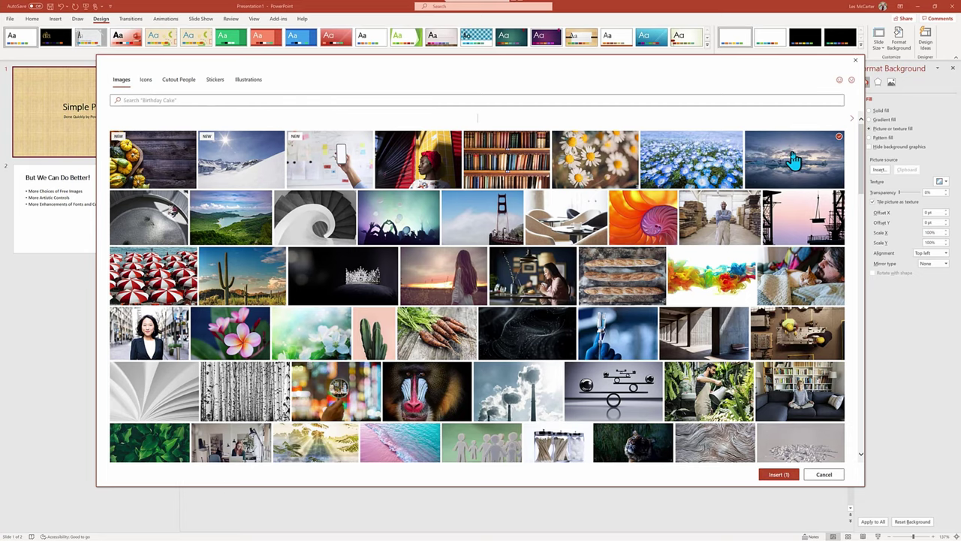
pyautogui.click(779, 476)
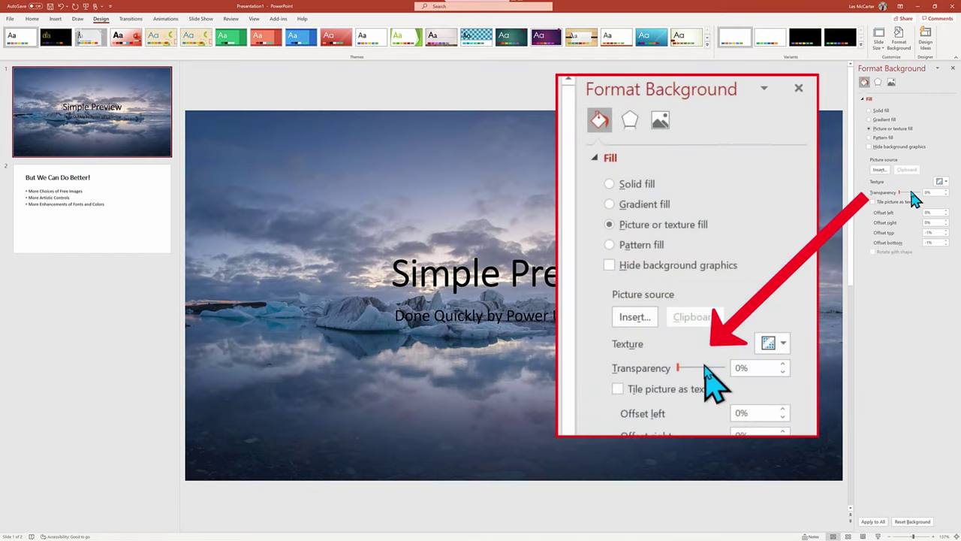
# - Set the iceberg background's transparency to 70% and apply it to all slides
pyautogui.doubleClick(929, 192)
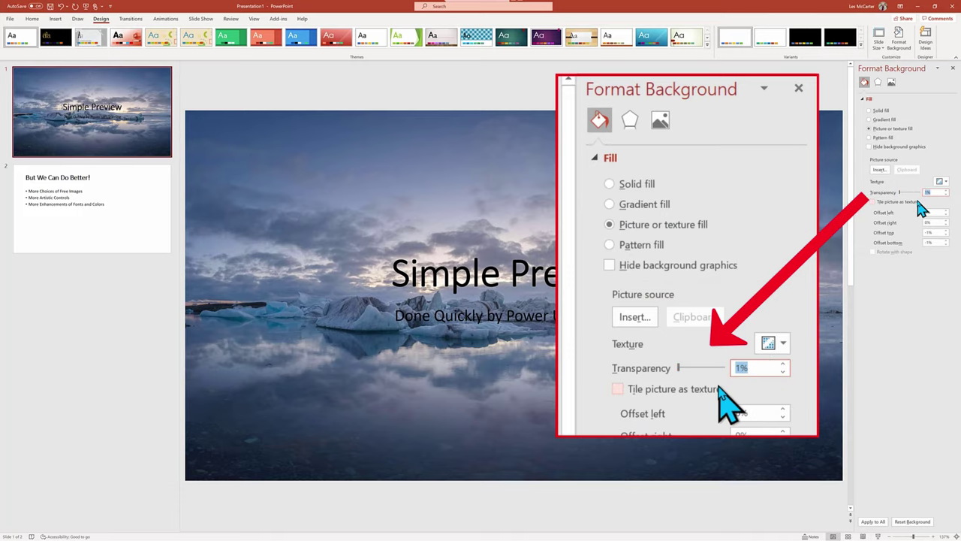
pyautogui.write('50')
pyautogui.press('Return')
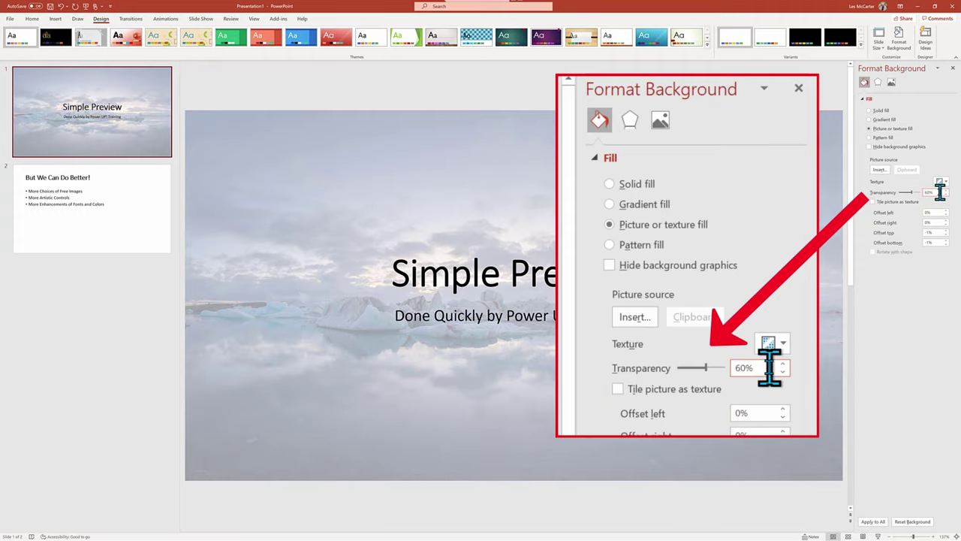
pyautogui.moveTo(936, 192); pyautogui.dragTo(917, 192)
pyautogui.write('75')
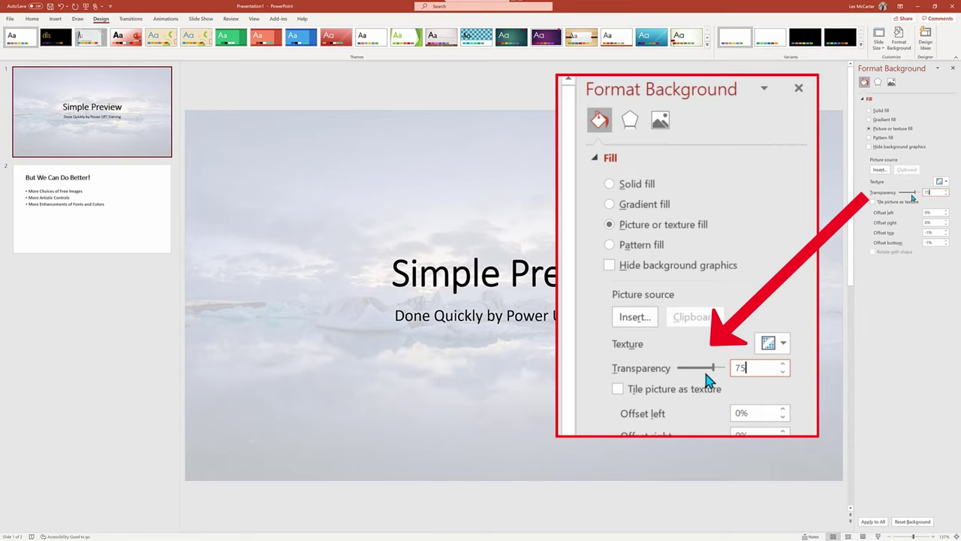
pyautogui.press('BackSpace')
pyautogui.press('BackSpace')
pyautogui.write('70')
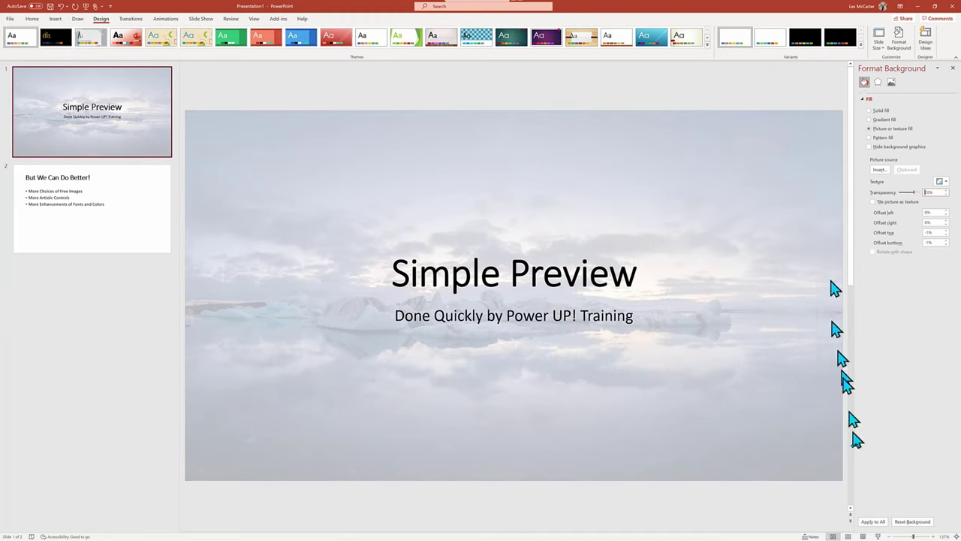
pyautogui.click(871, 521)
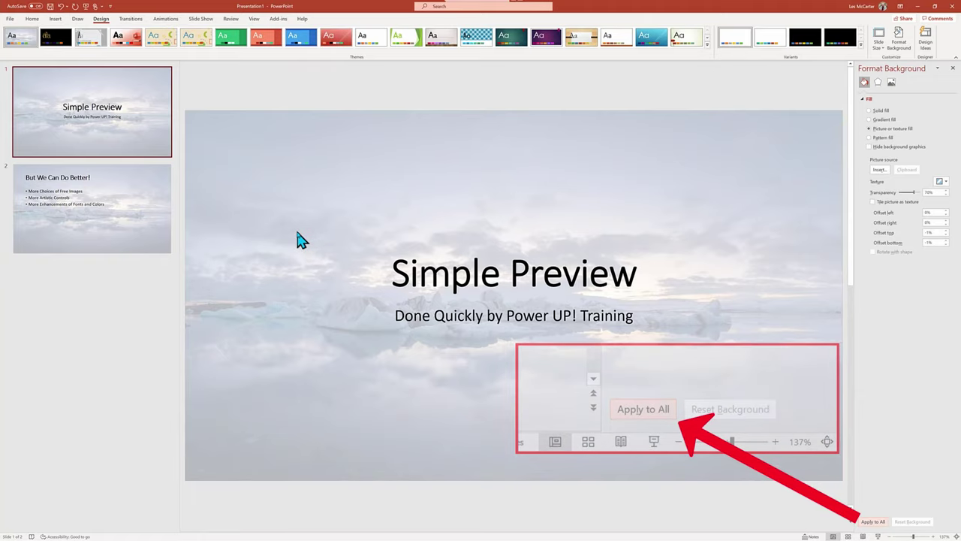
# - Switch to the Slide Show tab before heading to the browser
pyautogui.click(203, 19)
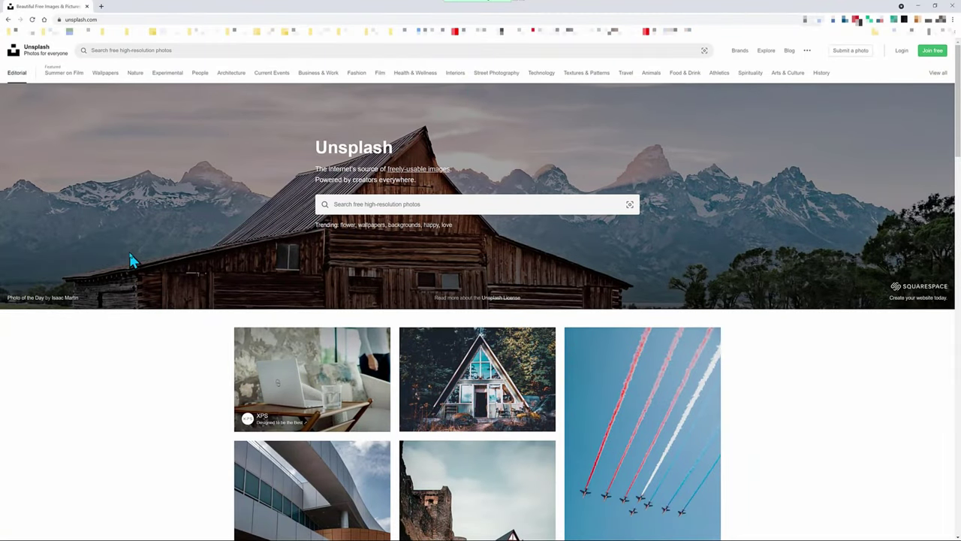
# - Search Unsplash for 'office building' photos and scroll through the results
pyautogui.click(460, 206)
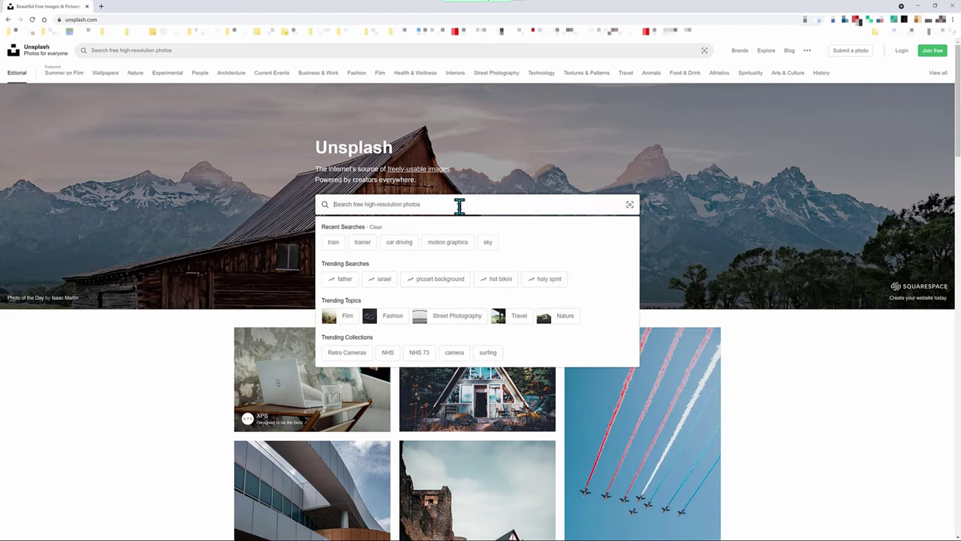
pyautogui.write('office building')
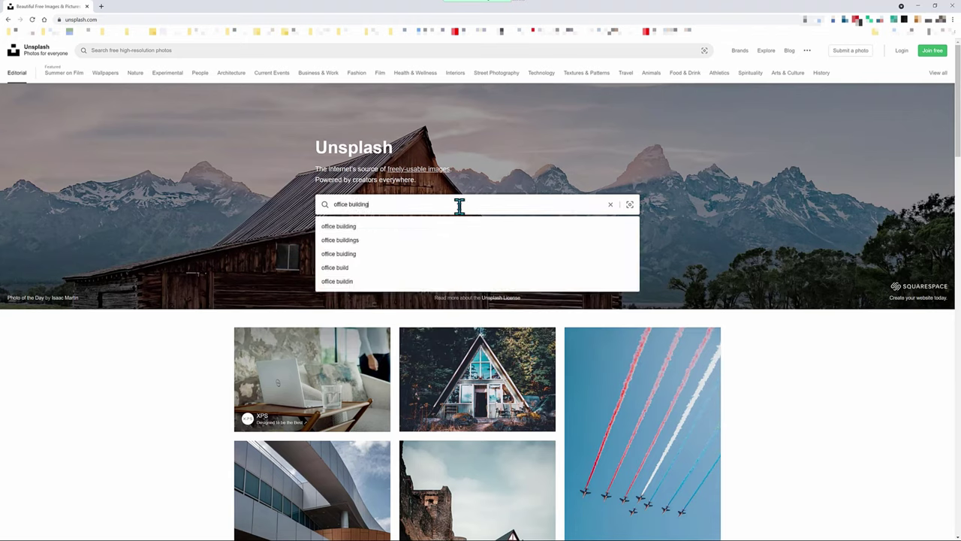
pyautogui.press('Return')
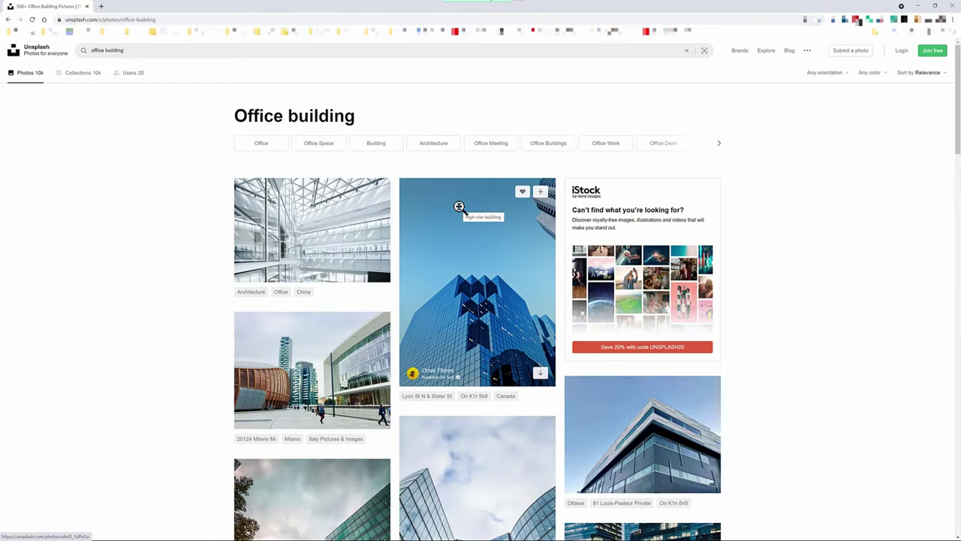
pyautogui.scroll(-3, 886, 295)
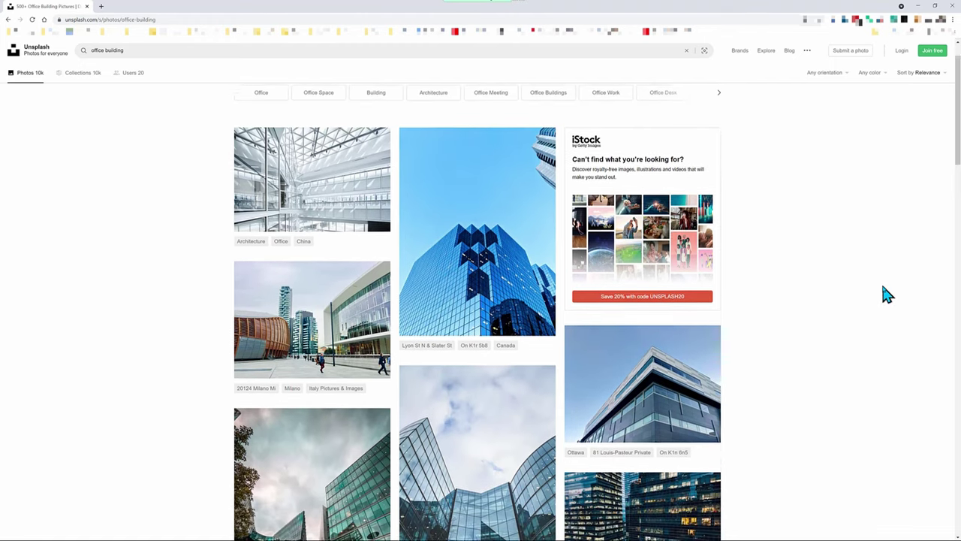
pyautogui.scroll(-5, 886, 295)
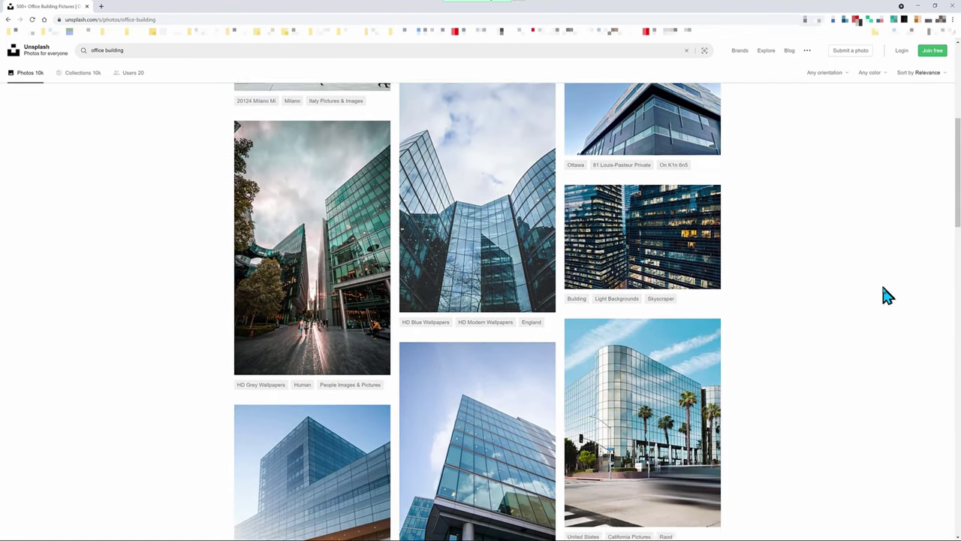
pyautogui.scroll(-2, 883, 292)
# - Filter the office building results to Landscape orientation and browse them
pyautogui.click(845, 73)
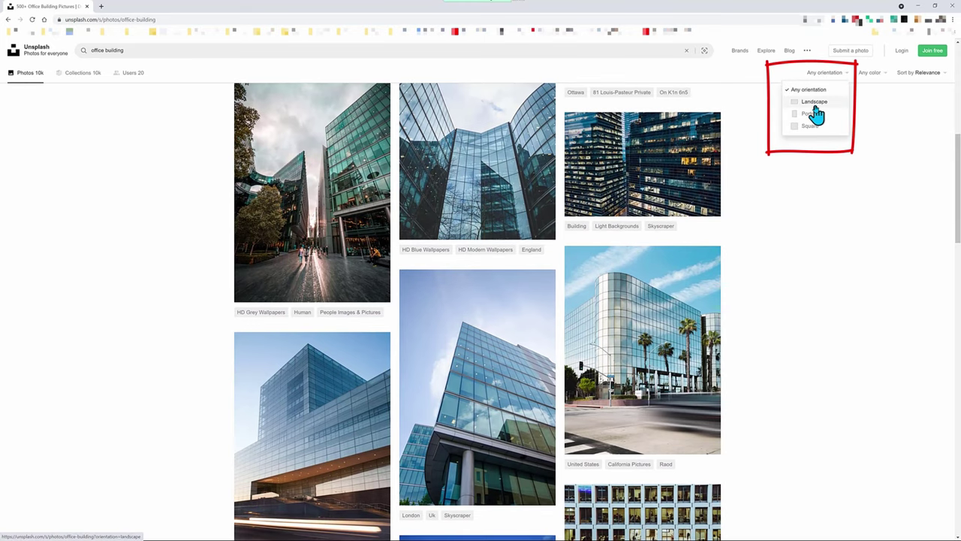
pyautogui.click(814, 104)
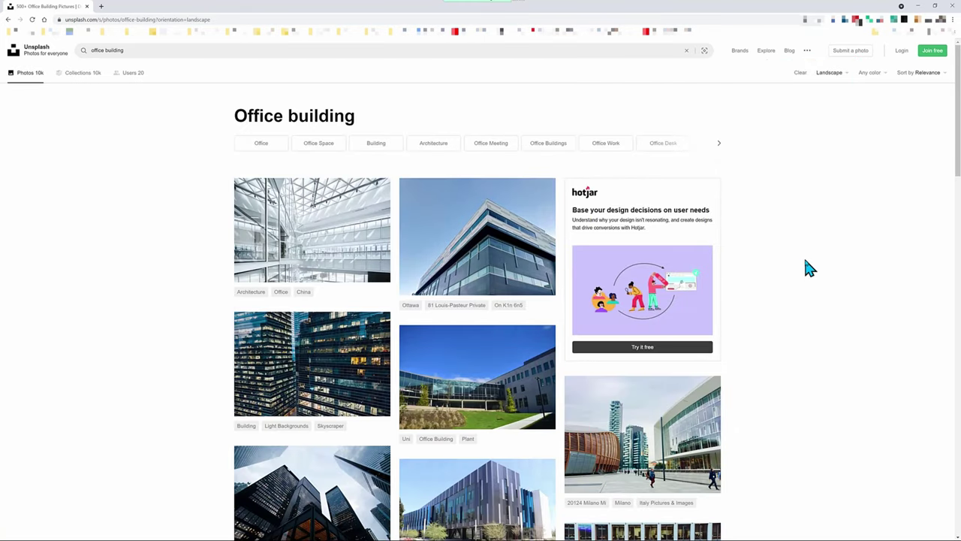
pyautogui.scroll(-3, 807, 261)
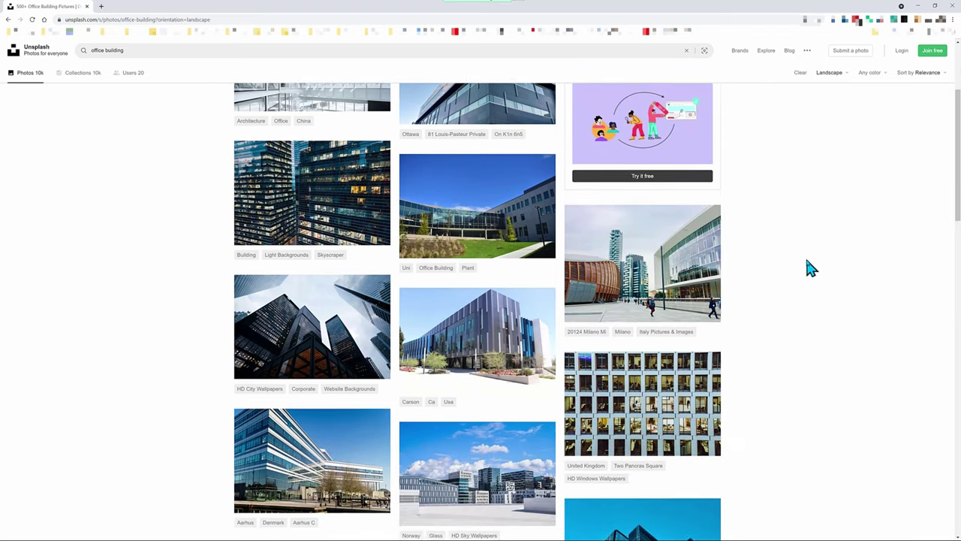
pyautogui.scroll(-2, 811, 268)
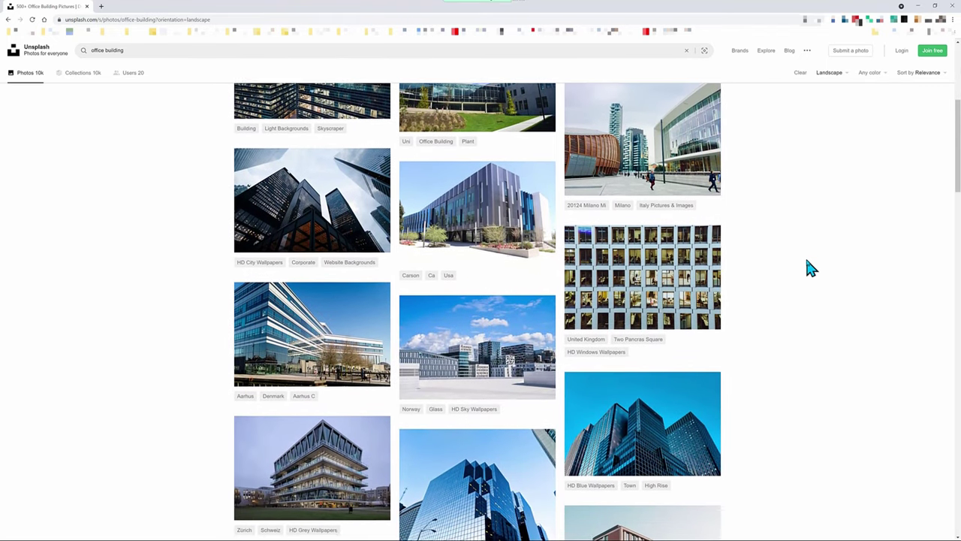
pyautogui.scroll(-3, 808, 268)
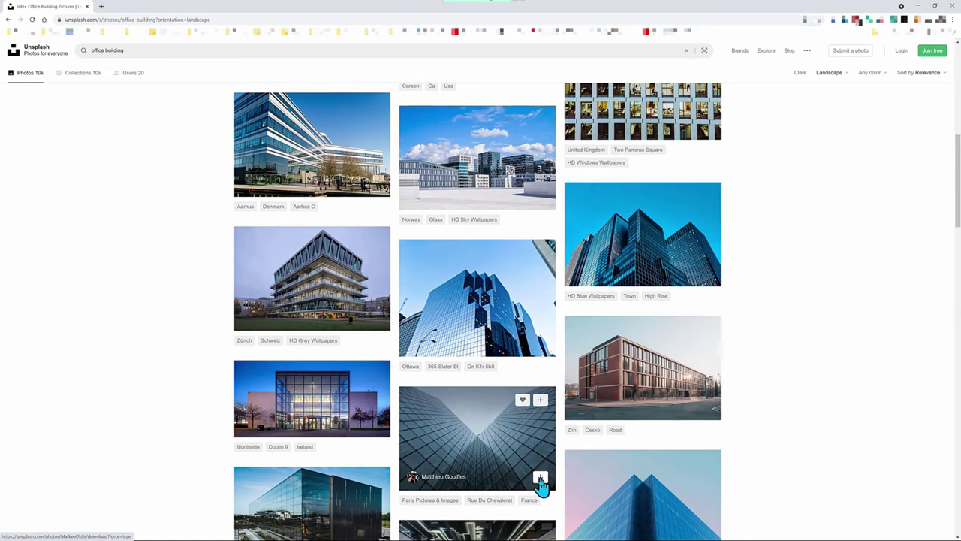
# - Download the symmetrical glass tower photo and copy its attribution credit
pyautogui.click(541, 479)
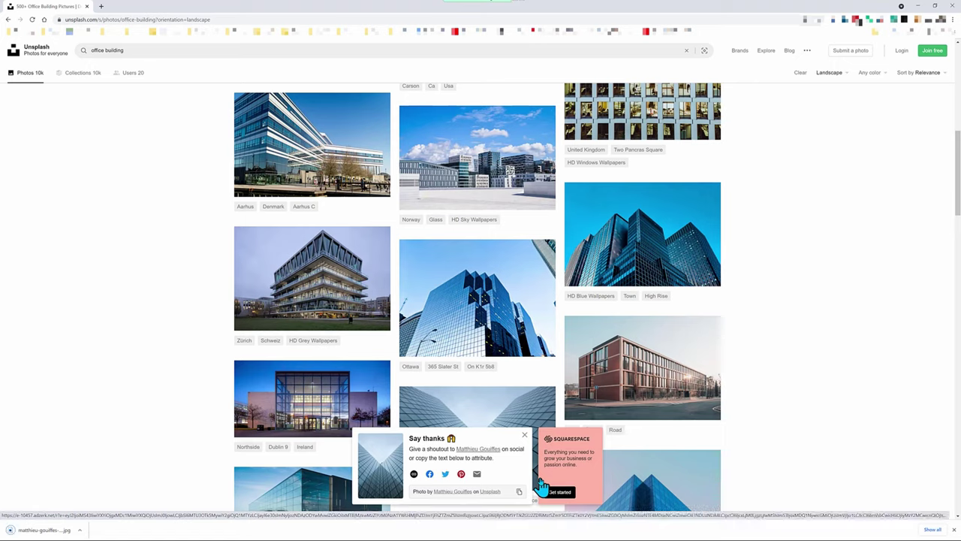
pyautogui.click(518, 491)
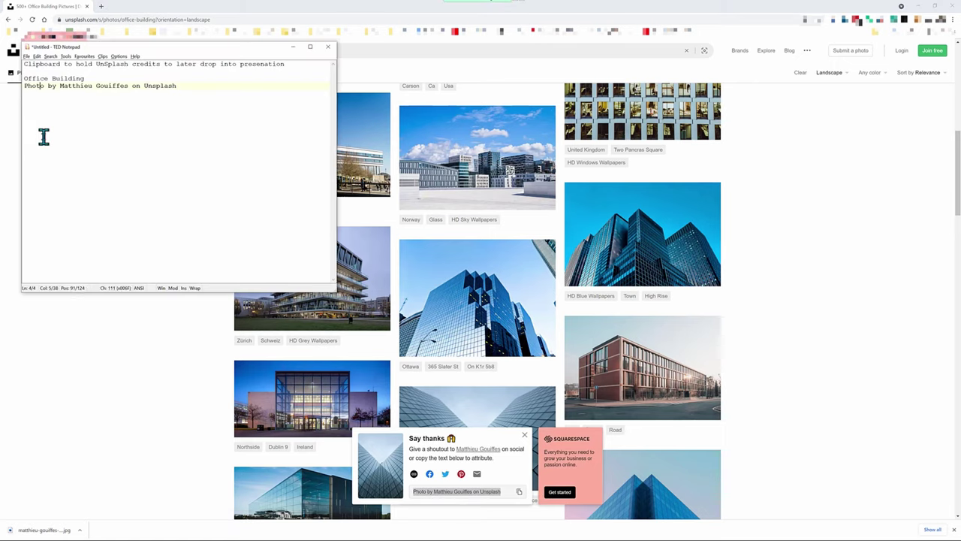
pyautogui.click(893, 257)
# - Search Unsplash for 'train' photos and scroll through the results
pyautogui.click(133, 49)
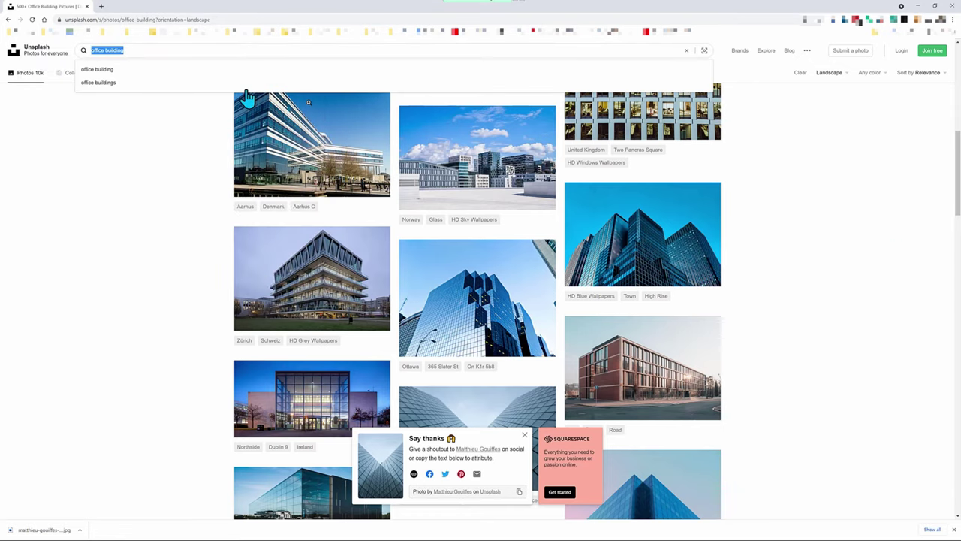
pyautogui.write('train')
pyautogui.press('Return')
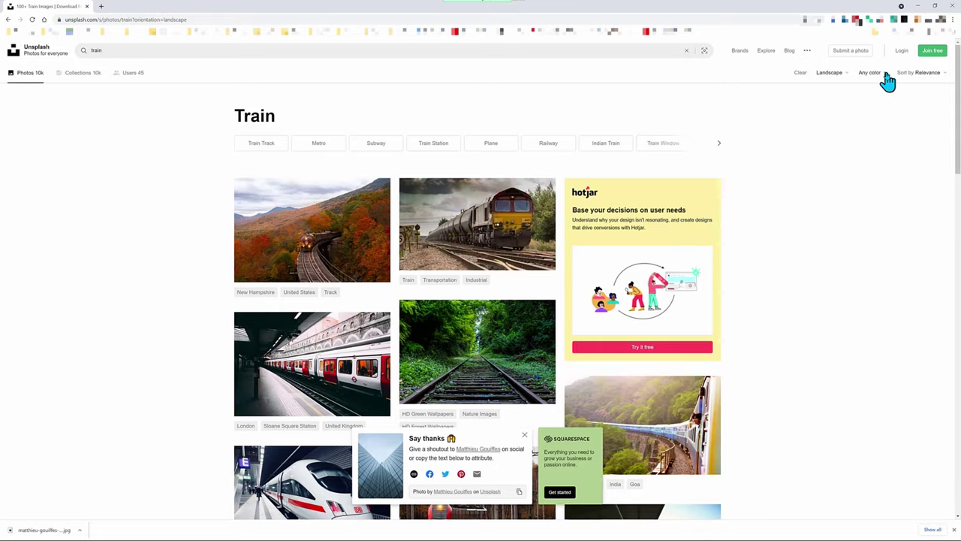
pyautogui.scroll(-10, 867, 219)
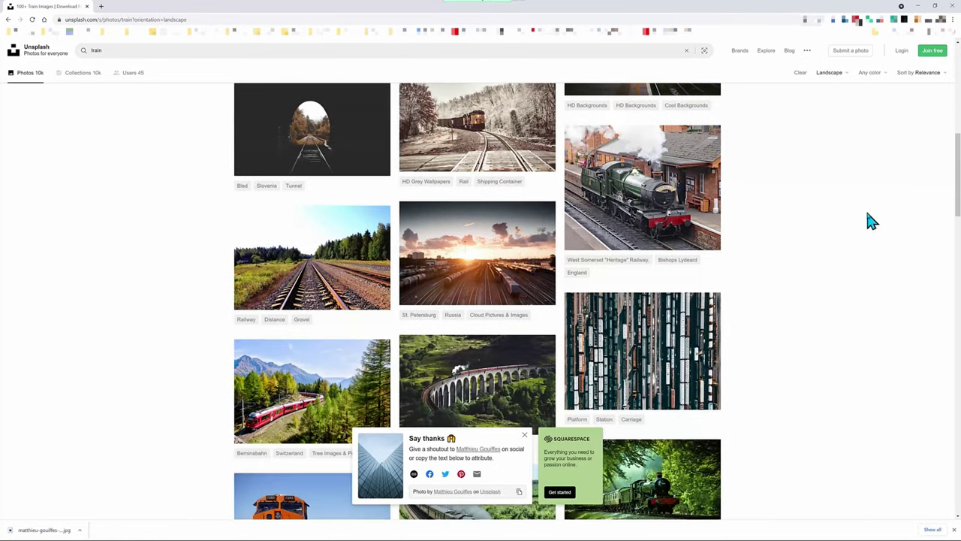
pyautogui.scroll(-10, 869, 219)
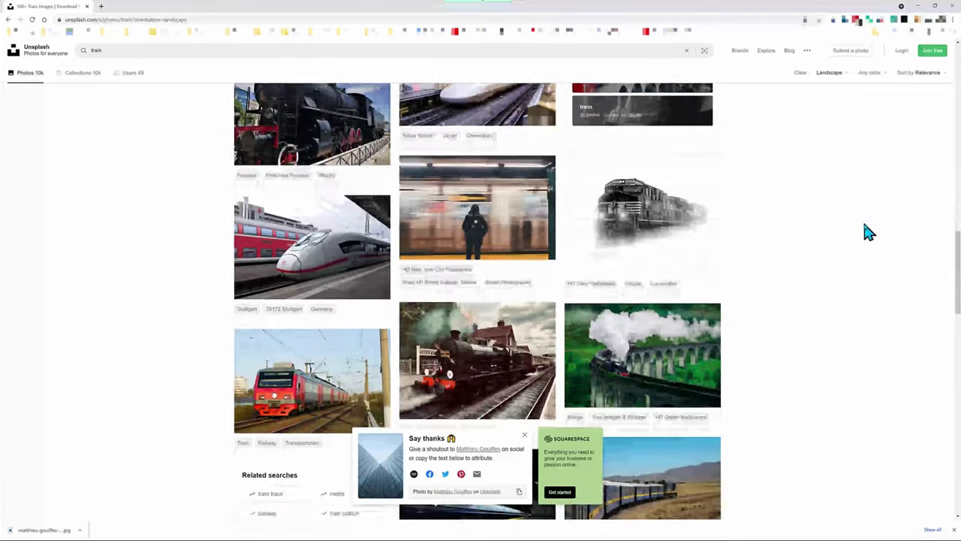
pyautogui.scroll(-10, 869, 232)
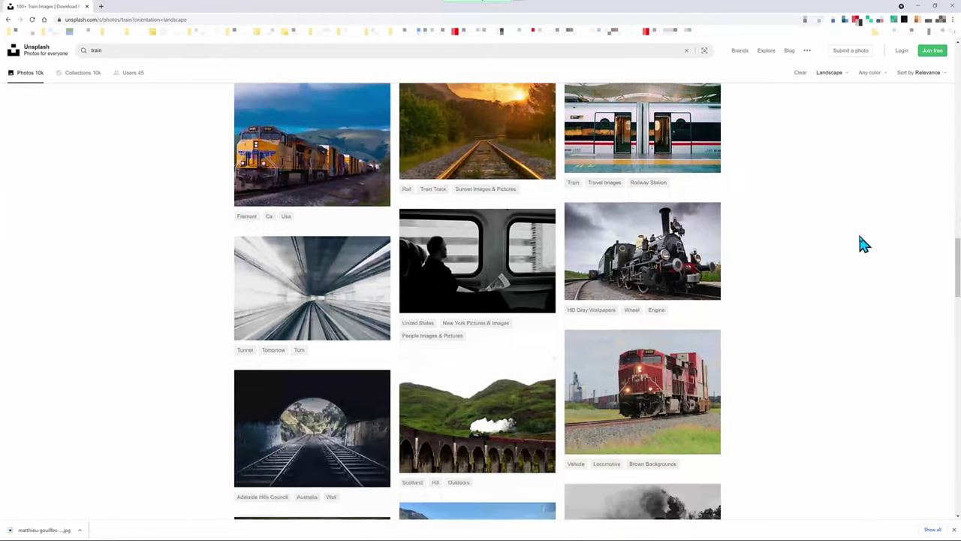
pyautogui.scroll(-3, 860, 239)
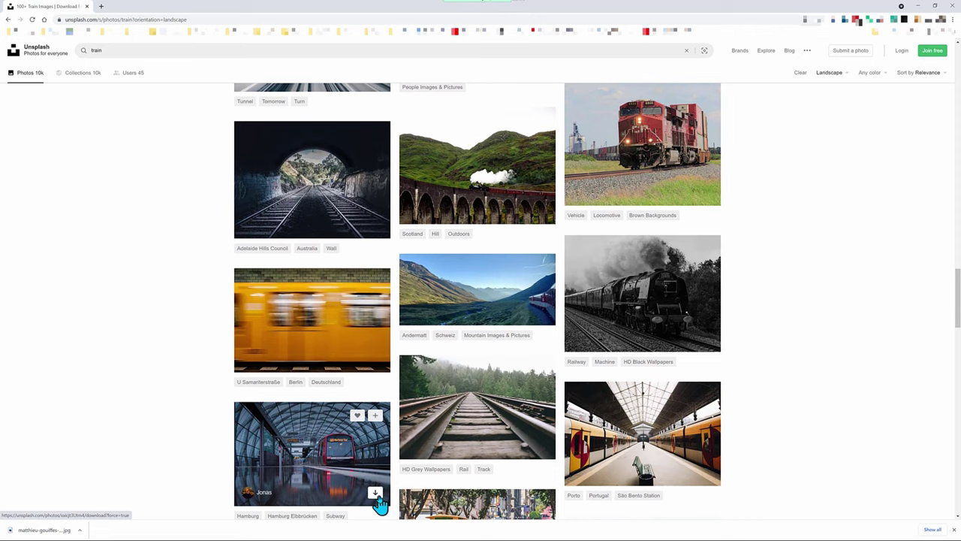
# - Download the Hamburg station train photo and check the credits notes
pyautogui.click(376, 496)
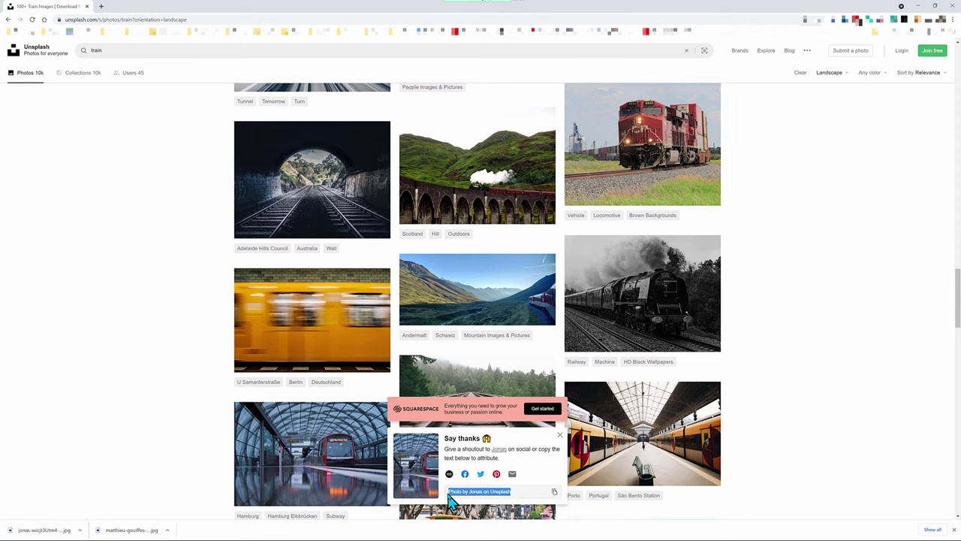
pyautogui.hotkey('alt', 'Tab')
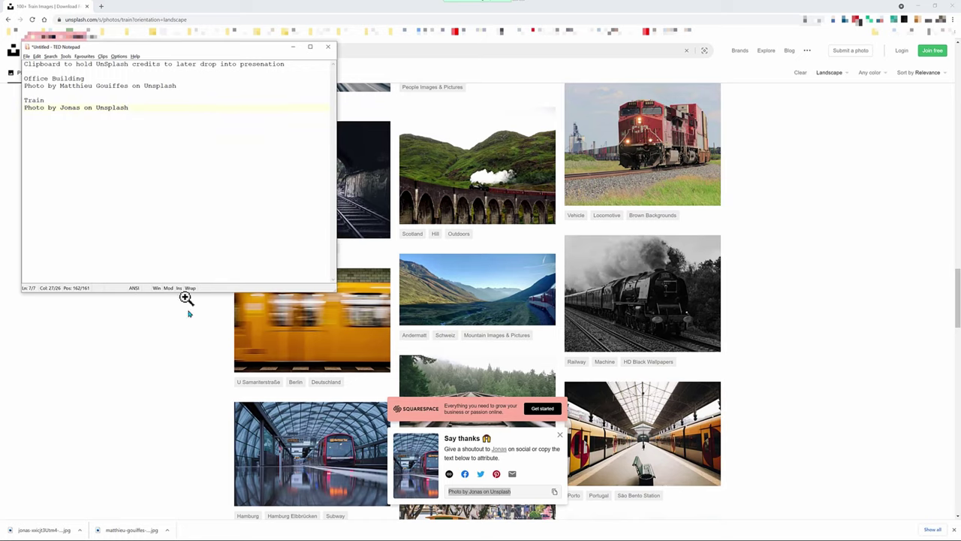
pyautogui.click(150, 359)
# - Search for 'sky' photos and filter the results to blue tones
pyautogui.doubleClick(136, 51)
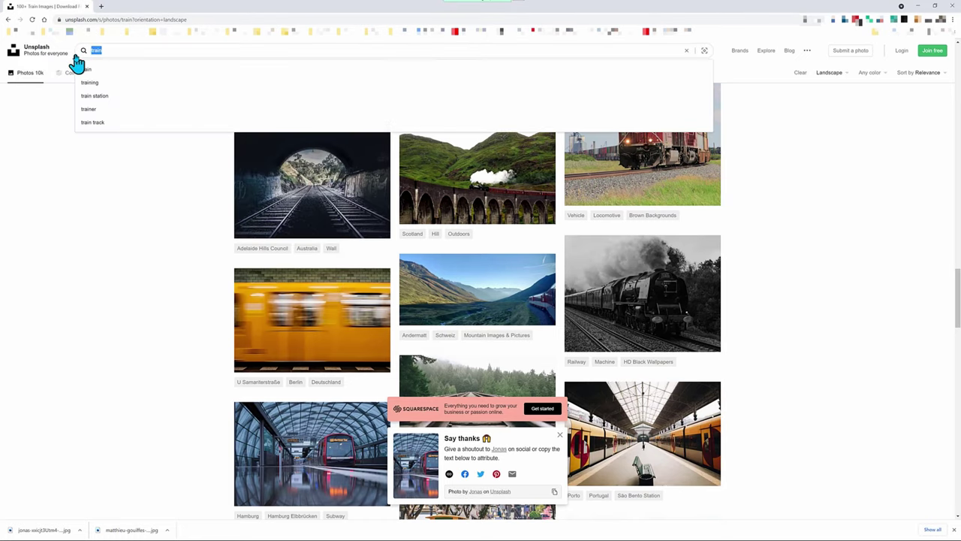
pyautogui.press('Return')
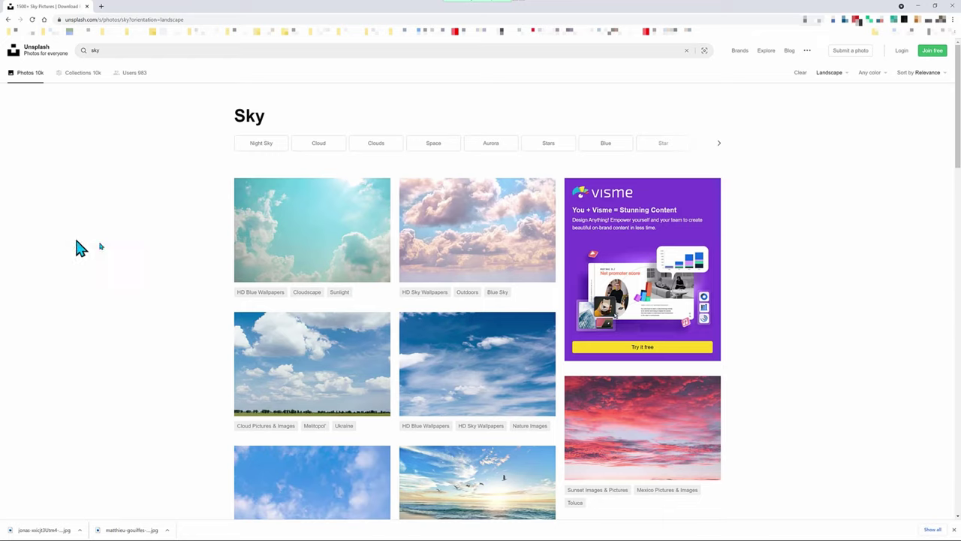
pyautogui.click(886, 75)
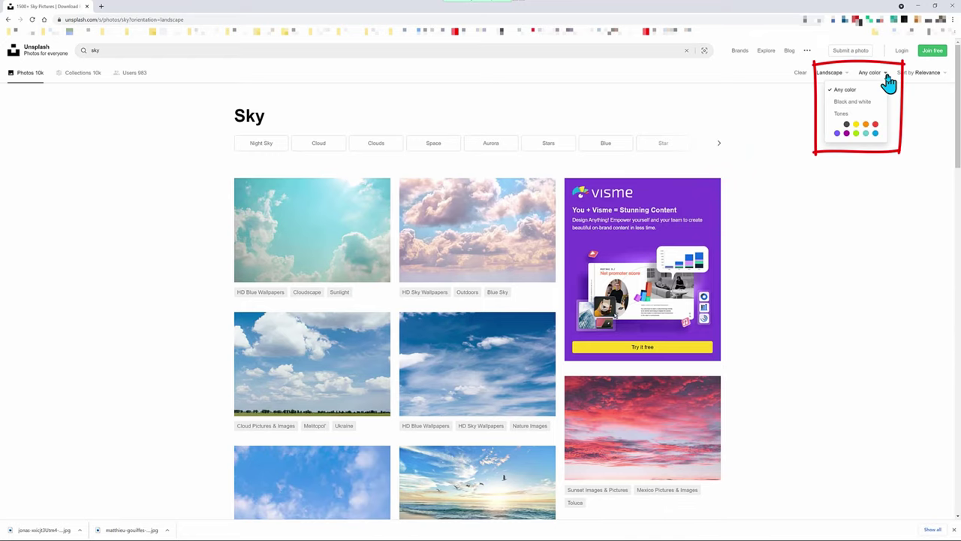
pyautogui.click(875, 132)
pyautogui.scroll(-2, 835, 240)
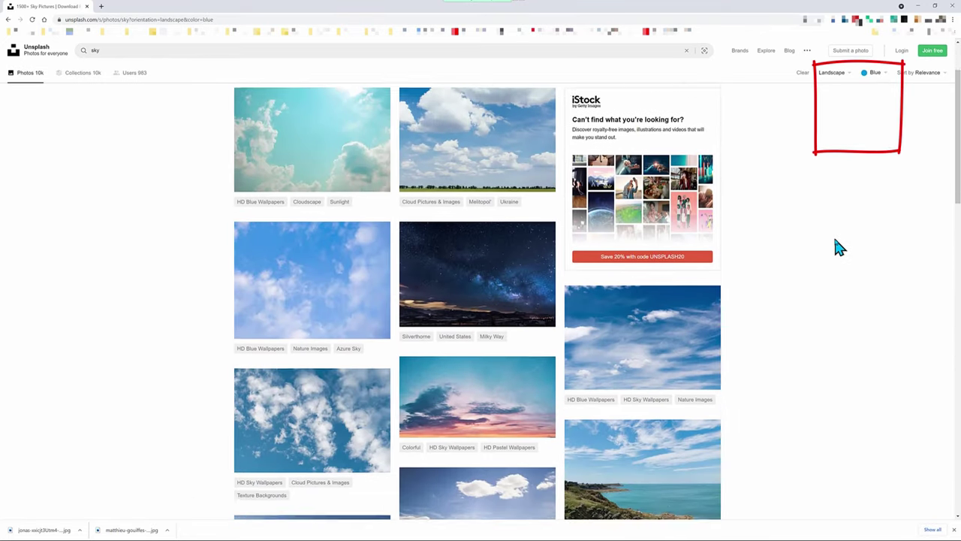
pyautogui.scroll(-5, 840, 248)
# - Change the sky colour filter to red, then purple, and scroll the results
pyautogui.click(882, 73)
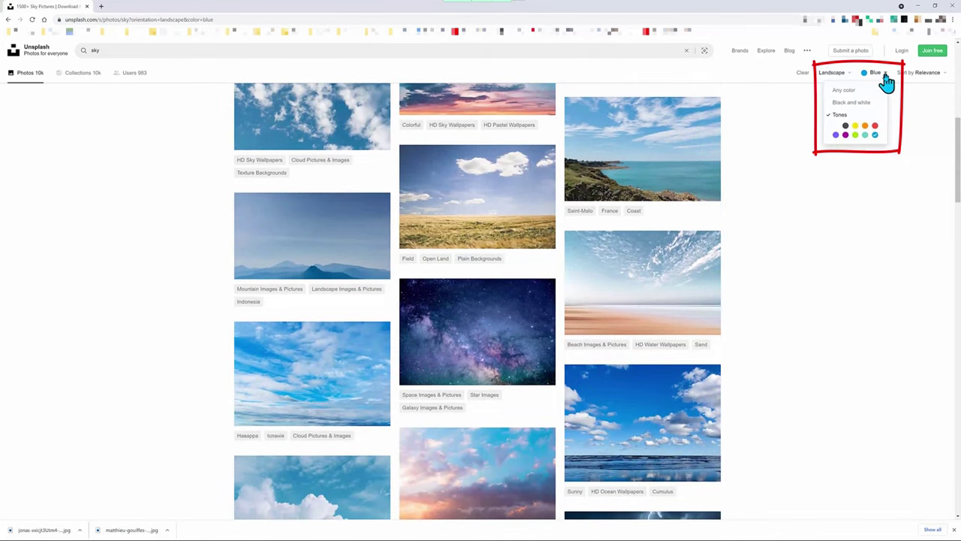
pyautogui.click(874, 125)
pyautogui.scroll(-8, 787, 277)
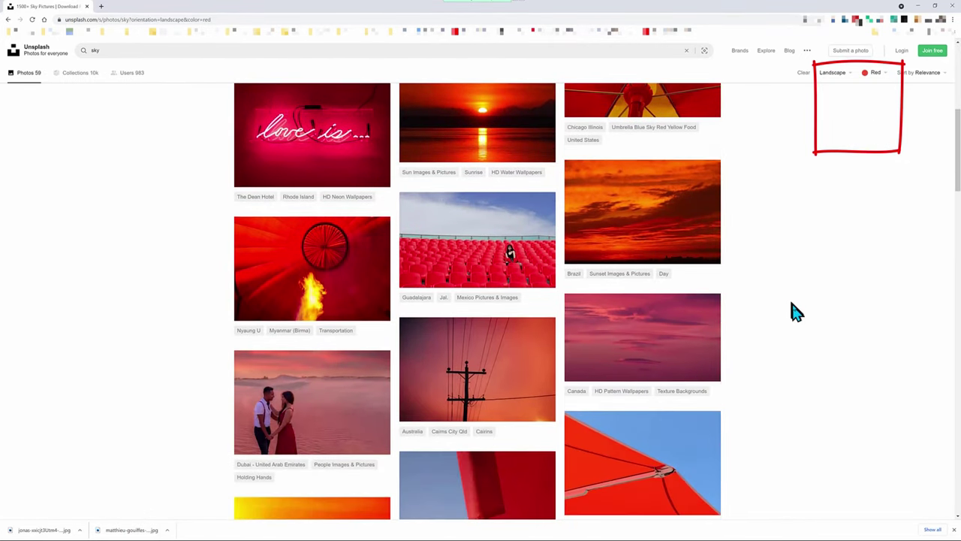
pyautogui.scroll(-5, 792, 308)
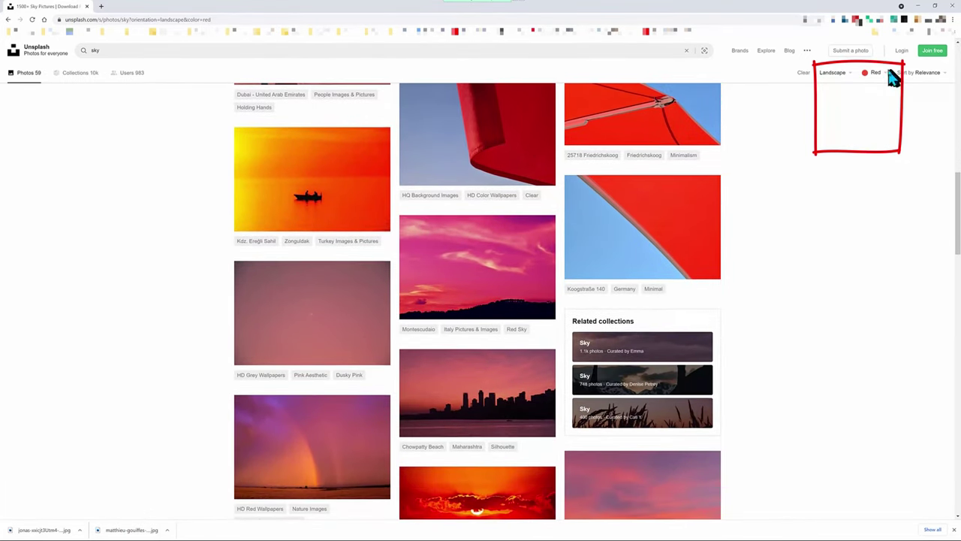
pyautogui.click(885, 73)
pyautogui.click(838, 133)
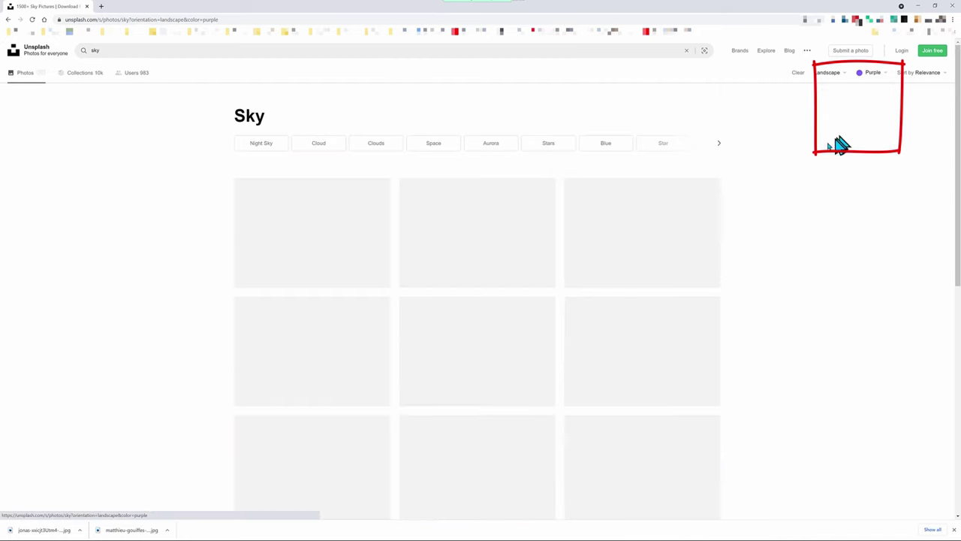
pyautogui.scroll(-2, 543, 329)
pyautogui.scroll(-6, 526, 365)
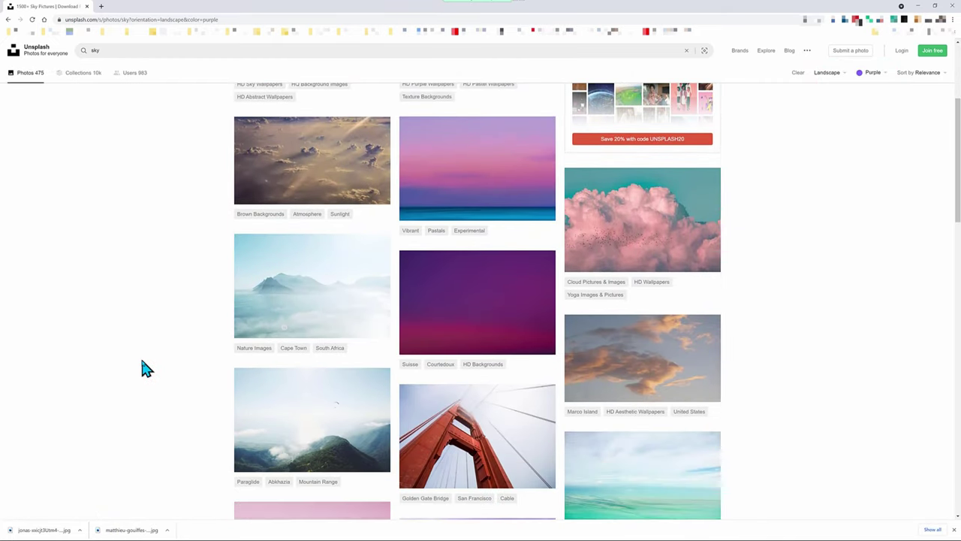
pyautogui.scroll(-1, 142, 368)
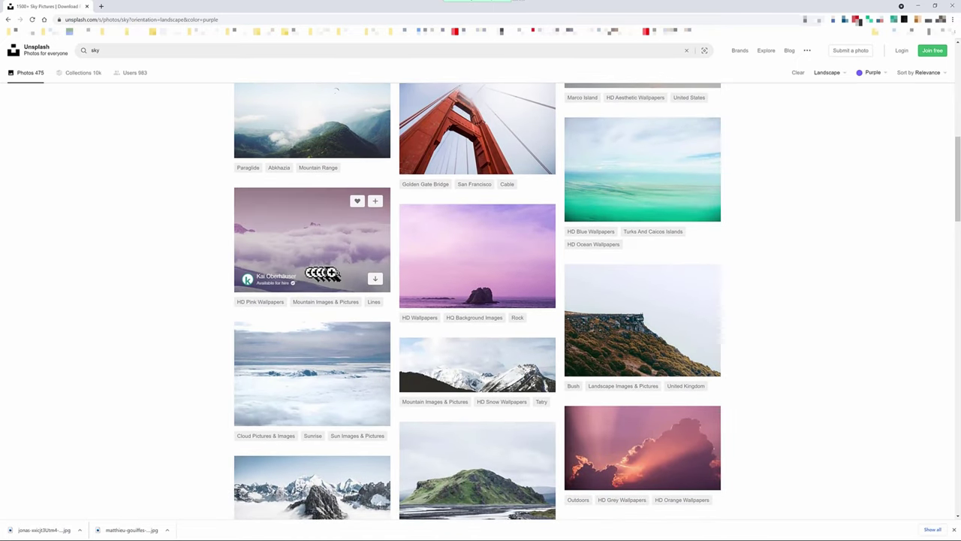
# - Download the pink clouds photo and paste its credit under 'Sky' in the notes
pyautogui.click(375, 280)
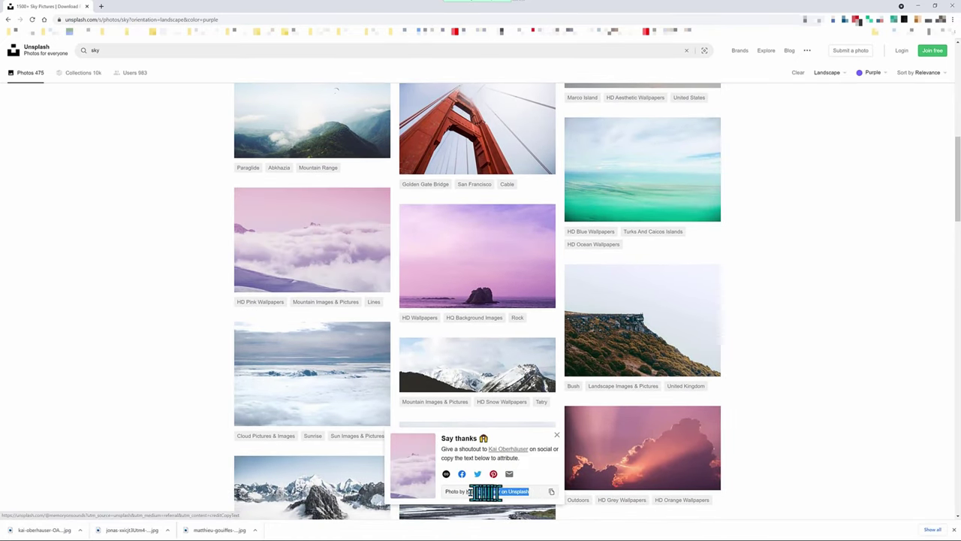
pyautogui.hotkey('alt', 'Tab')
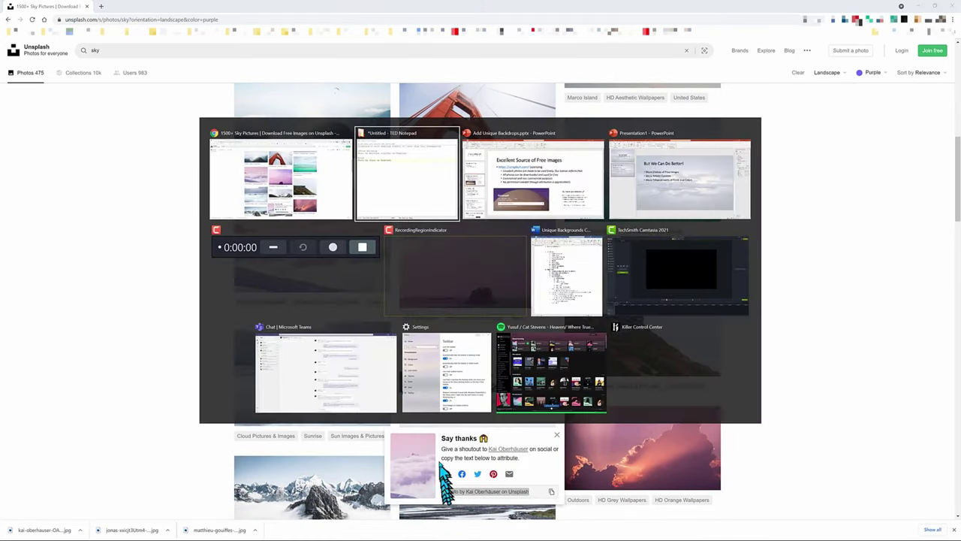
pyautogui.write('Sky')
pyautogui.press('Return')
pyautogui.write('Photo by Kai Oberhäuser on Unsplash')
pyautogui.hotkey('alt', 'Tab')
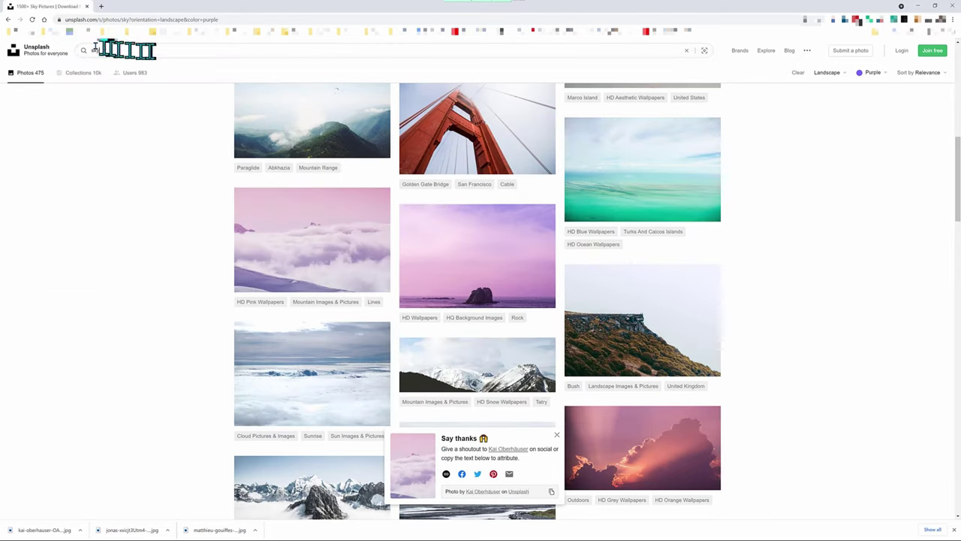
# - Search for 'motion blur' photos, filtering to green tones and then blue
pyautogui.click(98, 51)
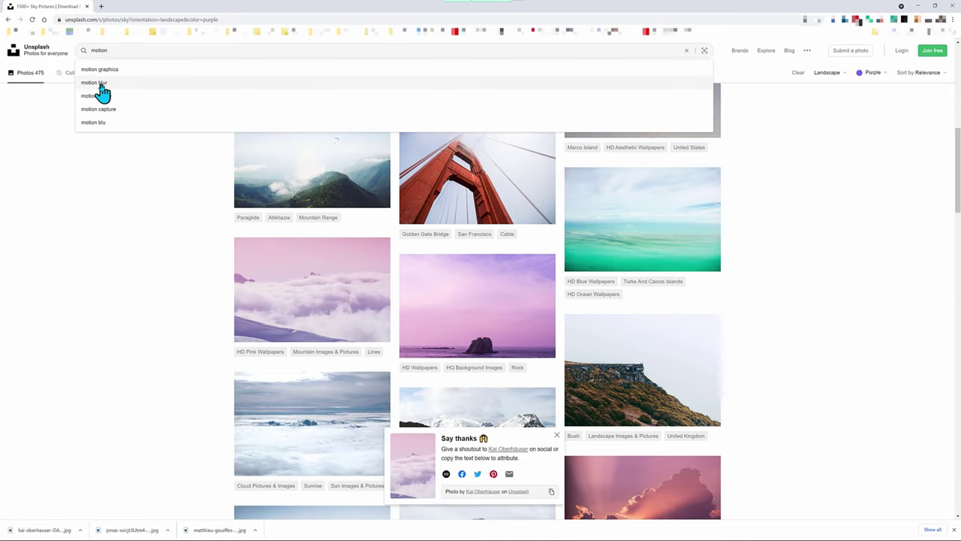
pyautogui.click(96, 82)
pyautogui.click(871, 72)
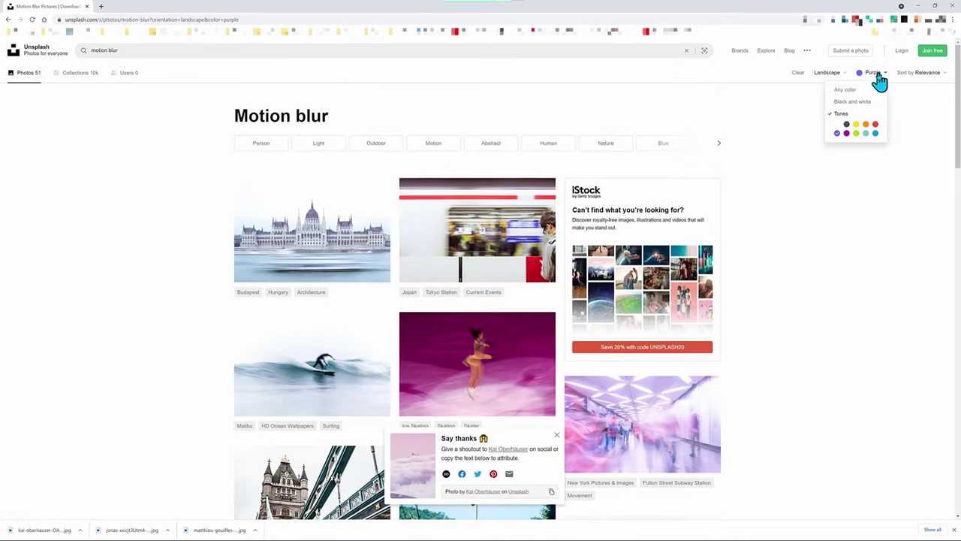
pyautogui.click(857, 134)
pyautogui.scroll(-8, 821, 293)
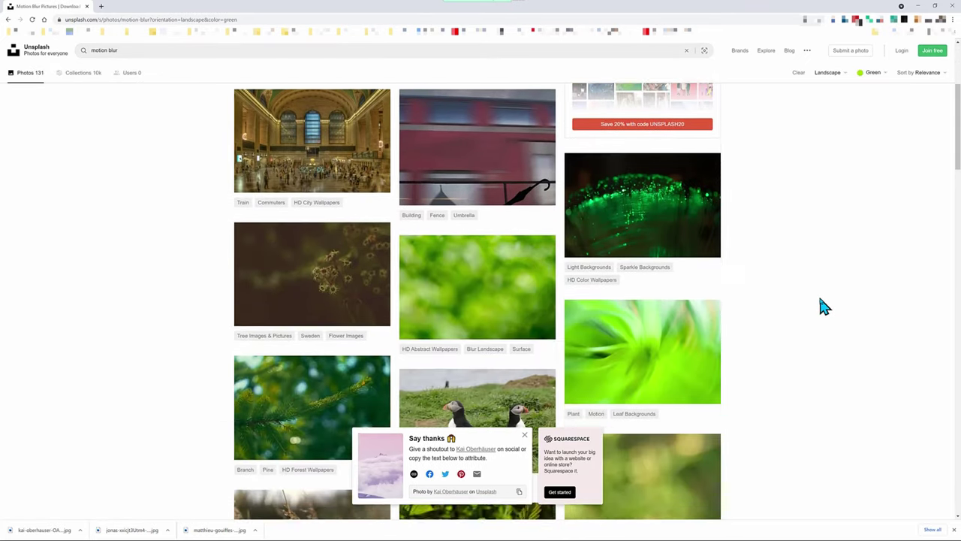
pyautogui.scroll(-9, 822, 309)
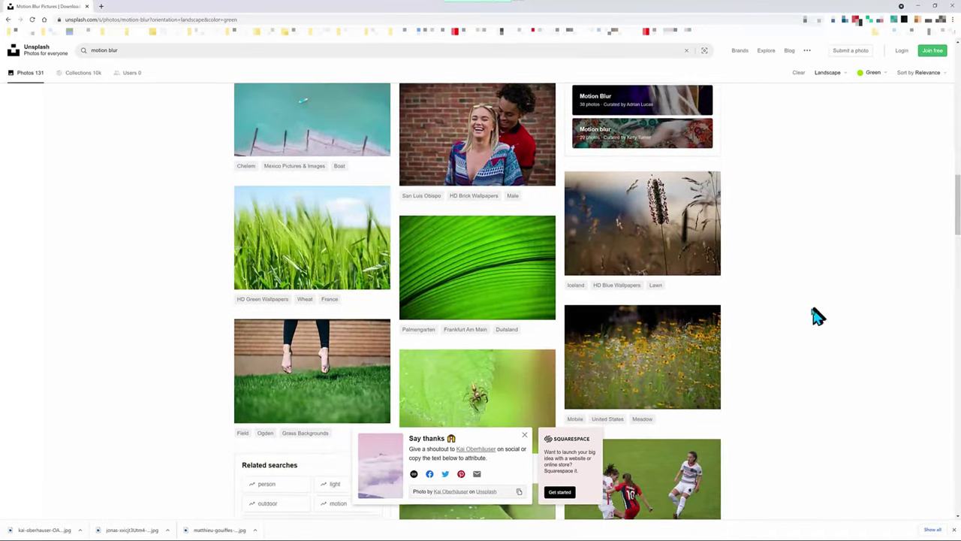
pyautogui.scroll(-3, 817, 317)
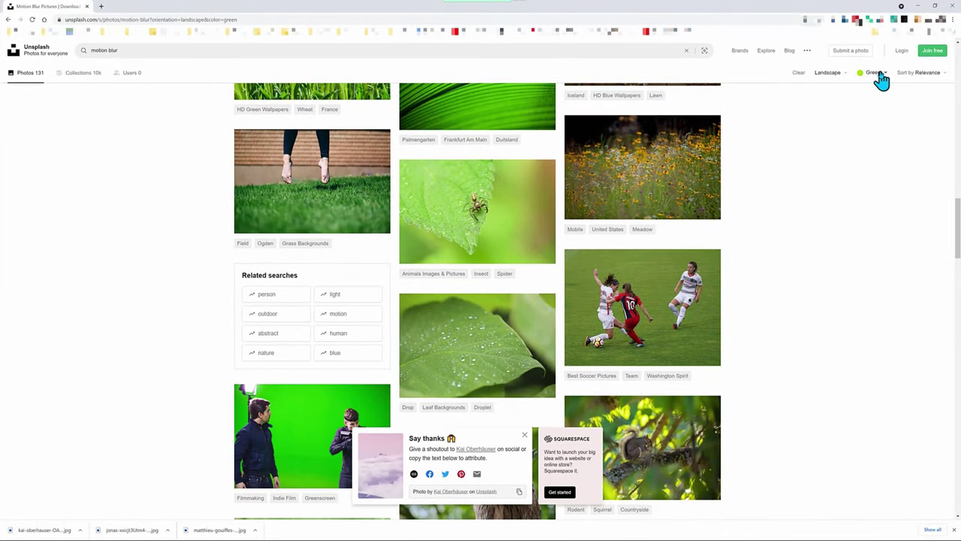
pyautogui.click(875, 73)
pyautogui.click(873, 138)
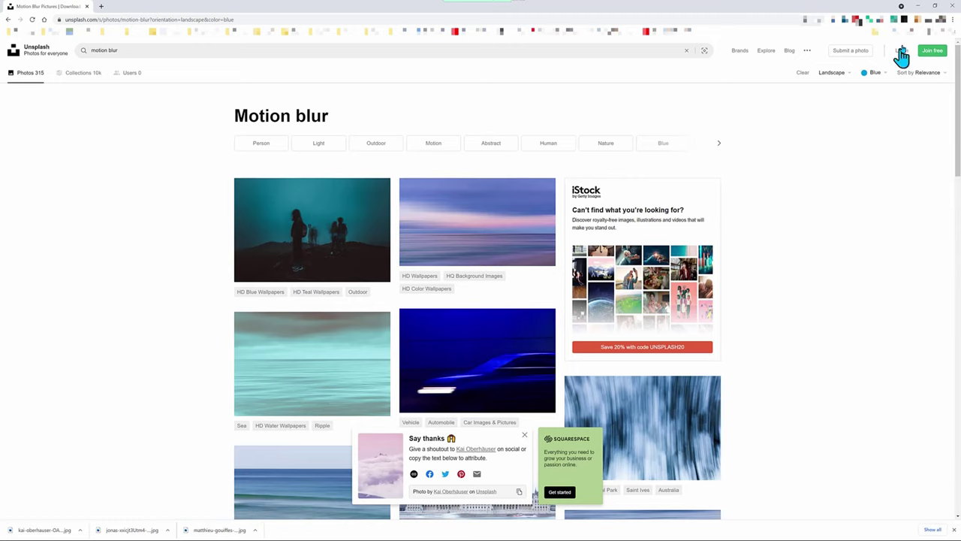
# - Minimize the browser, bring PowerPoint forward and select slide 4, 'Simple: Out of the Box'
pyautogui.click(918, 6)
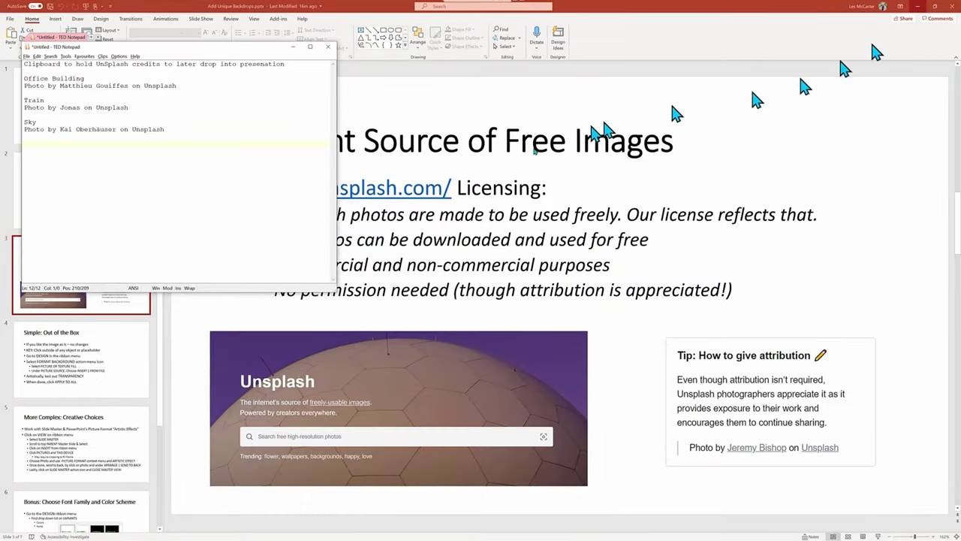
pyautogui.click(796, 266)
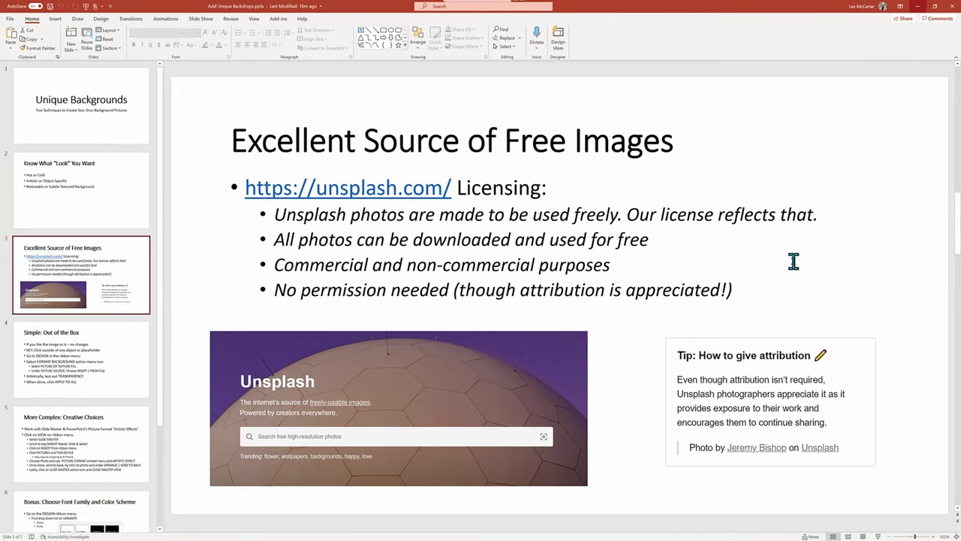
pyautogui.click(111, 339)
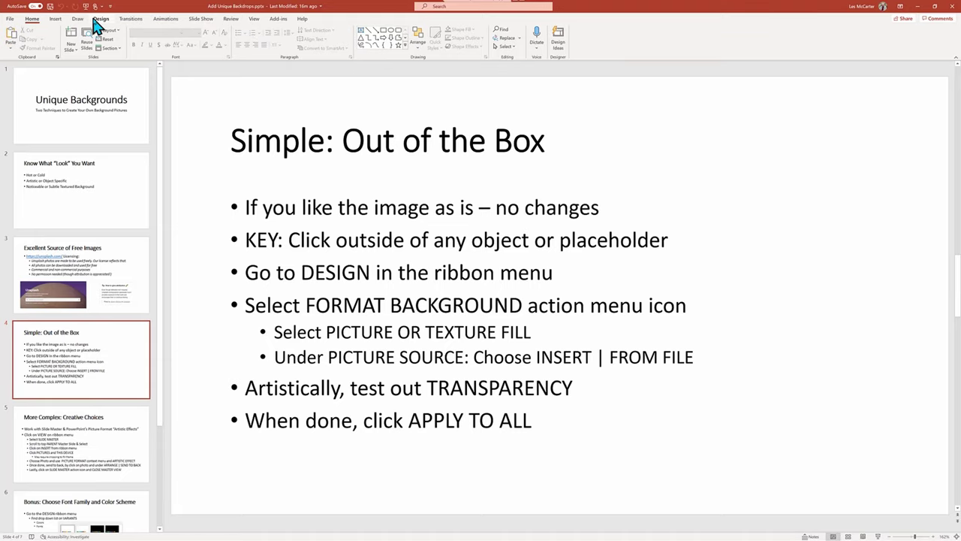
# - Use the downloaded kai-oberhauser pink clouds JPG as slide 4's picture fill background
pyautogui.click(100, 20)
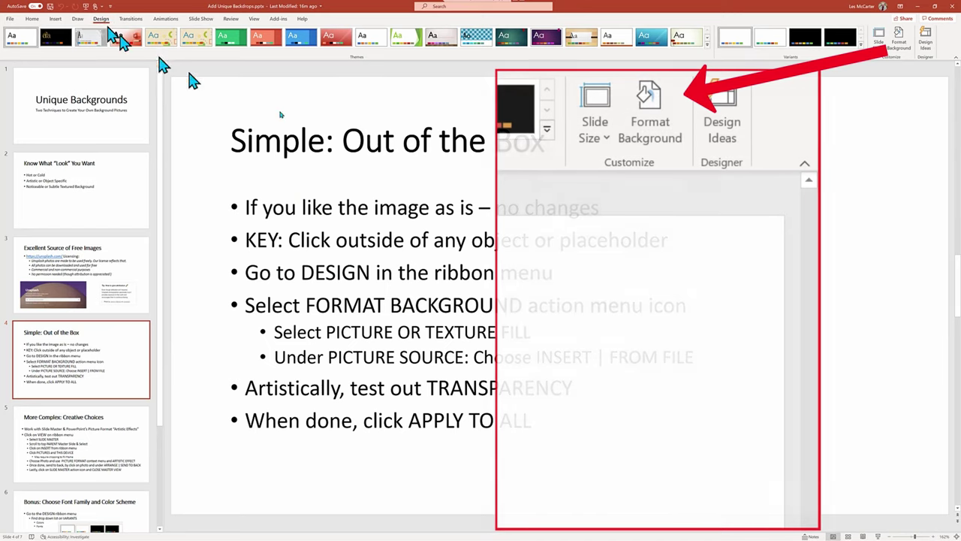
pyautogui.click(900, 45)
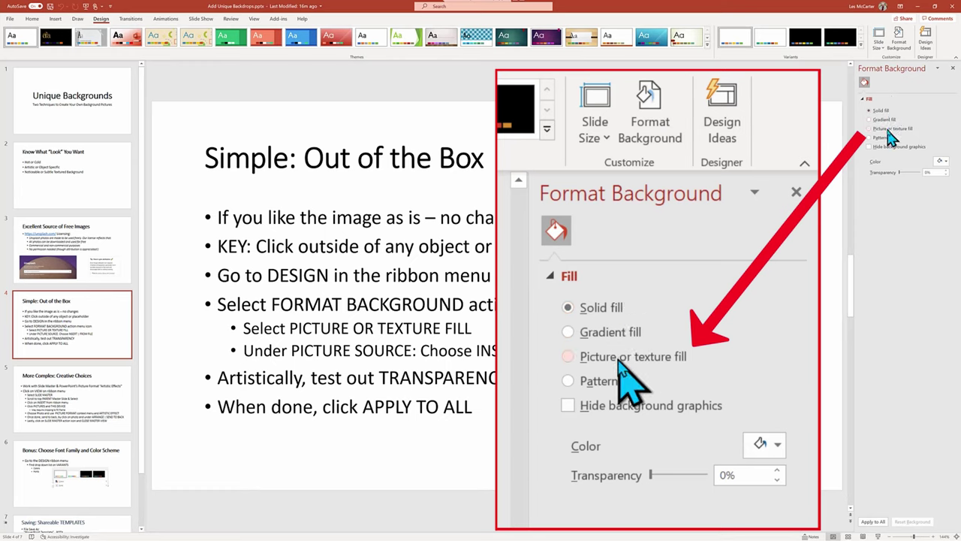
pyautogui.click(886, 130)
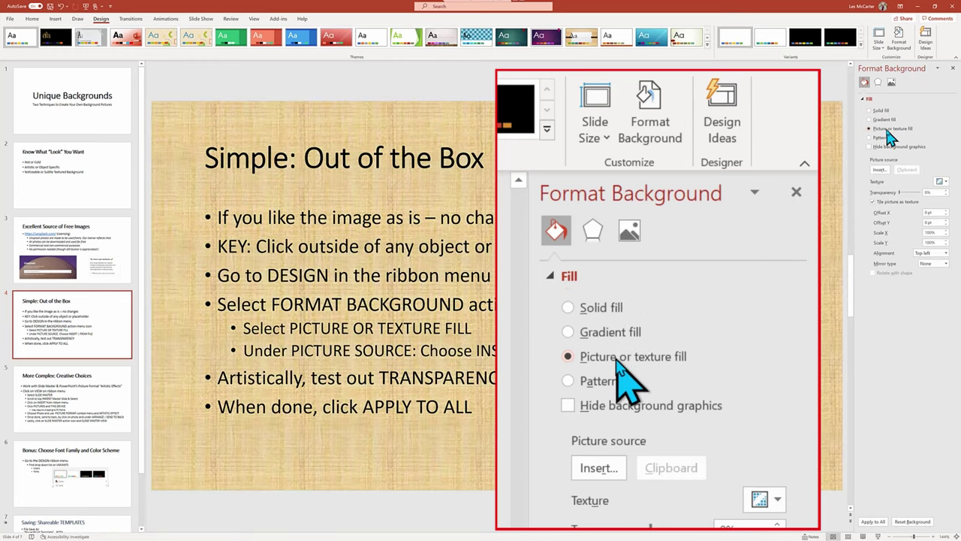
pyautogui.click(879, 170)
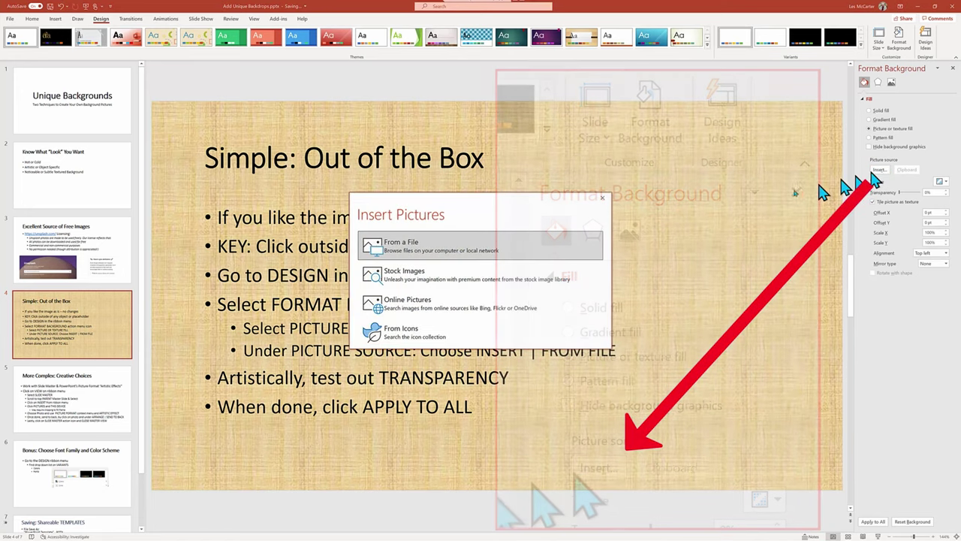
pyautogui.click(434, 257)
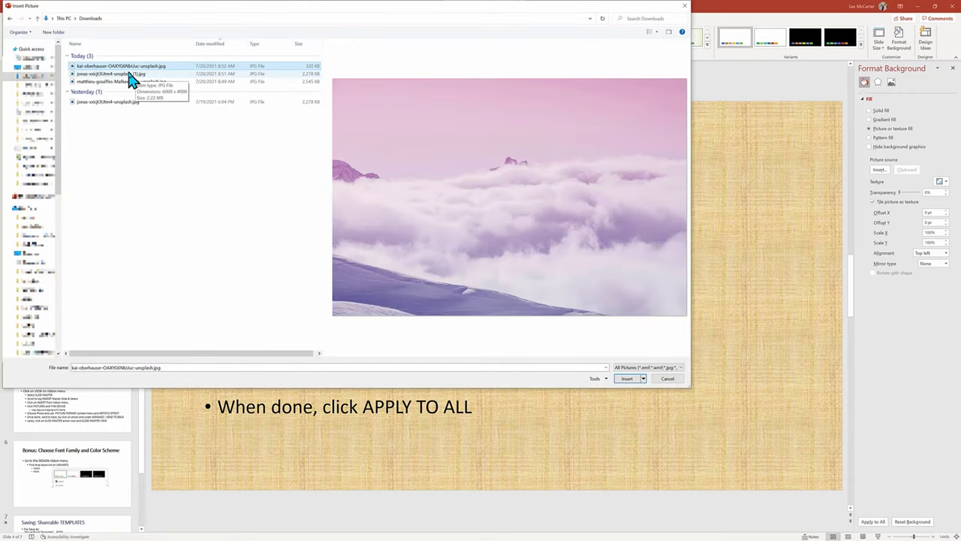
pyautogui.click(133, 75)
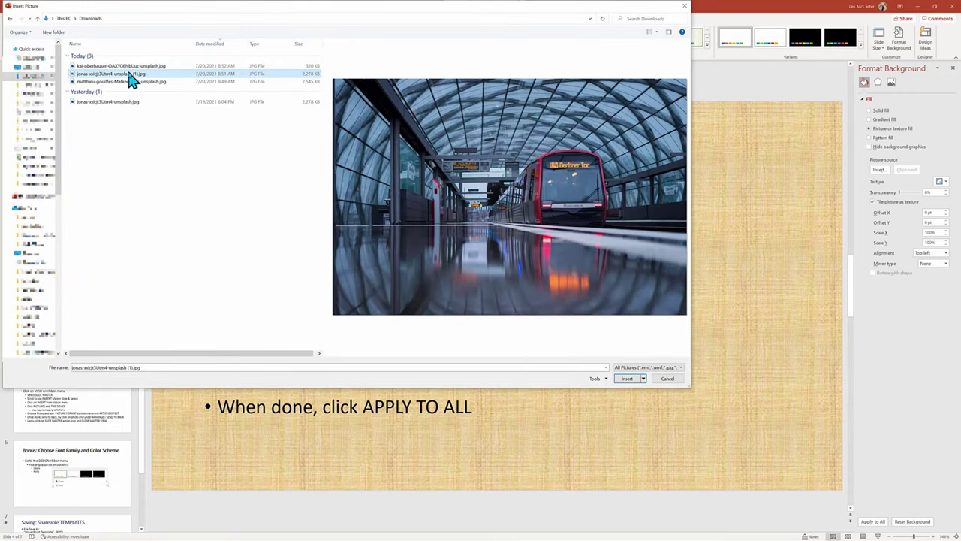
pyautogui.click(132, 82)
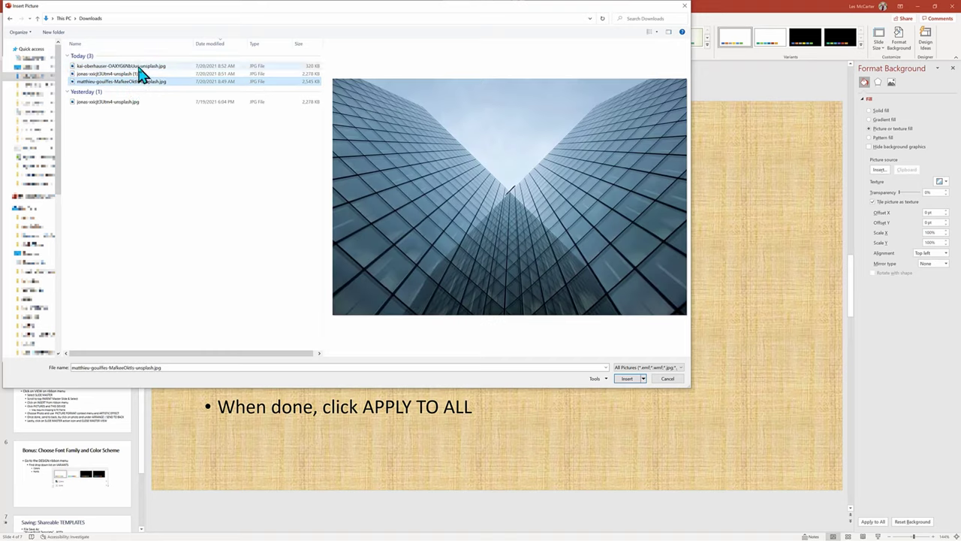
pyautogui.click(138, 66)
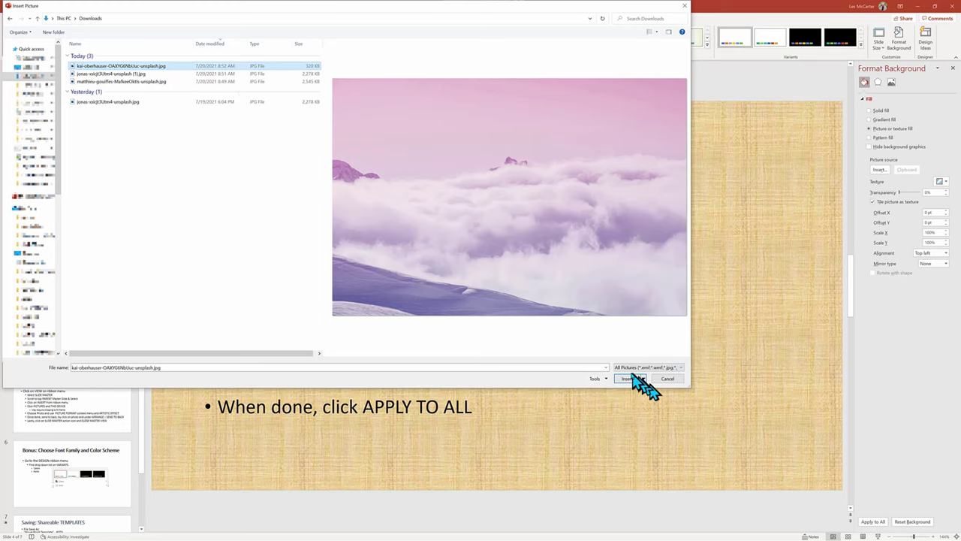
pyautogui.click(629, 379)
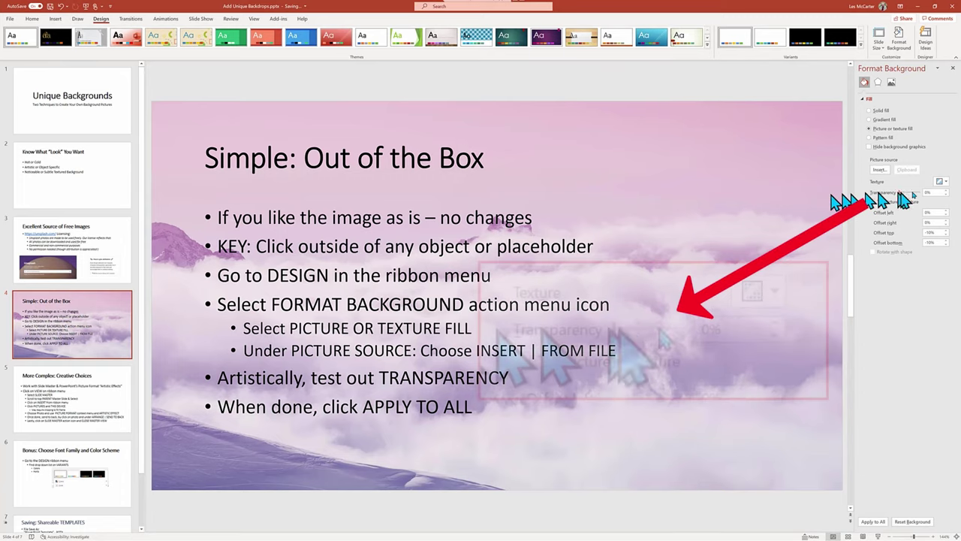
# - Set the cloud picture background's transparency to 50% and apply it to all slides
pyautogui.doubleClick(939, 193)
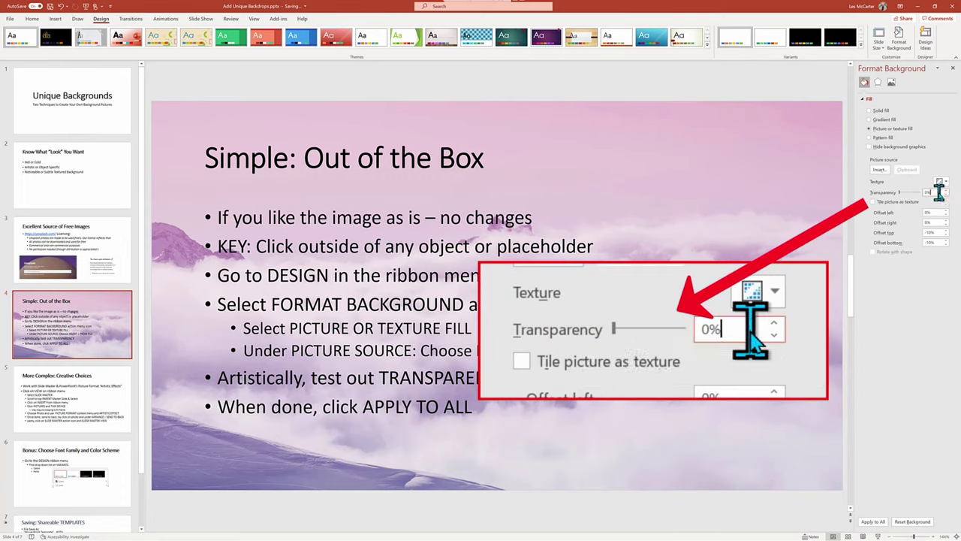
pyautogui.write('50')
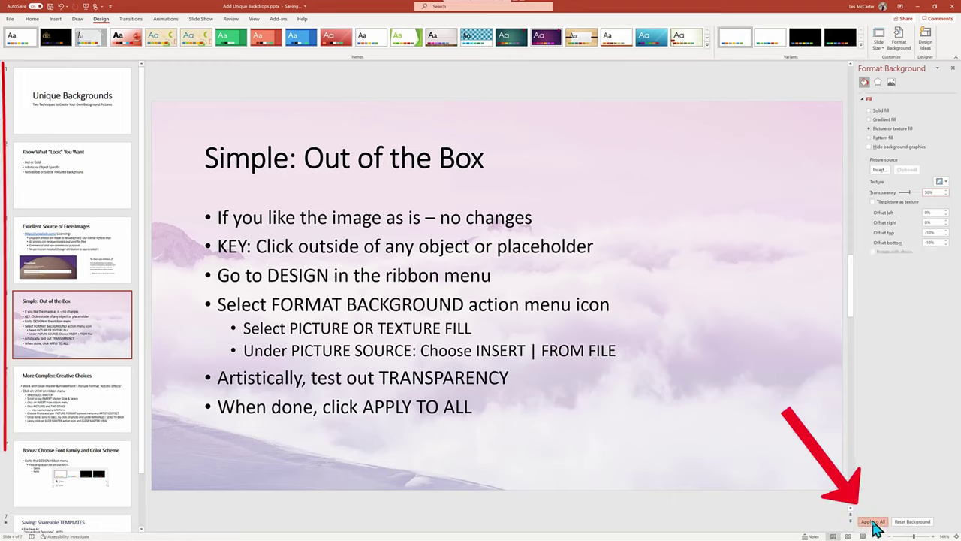
pyautogui.click(874, 524)
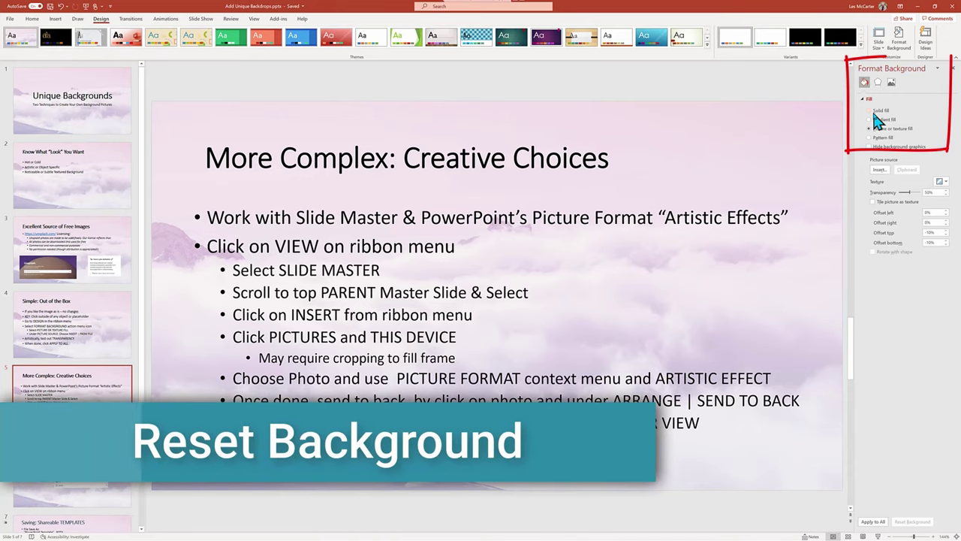
# - Change the background to a white solid fill and apply it to every slide
pyautogui.click(874, 114)
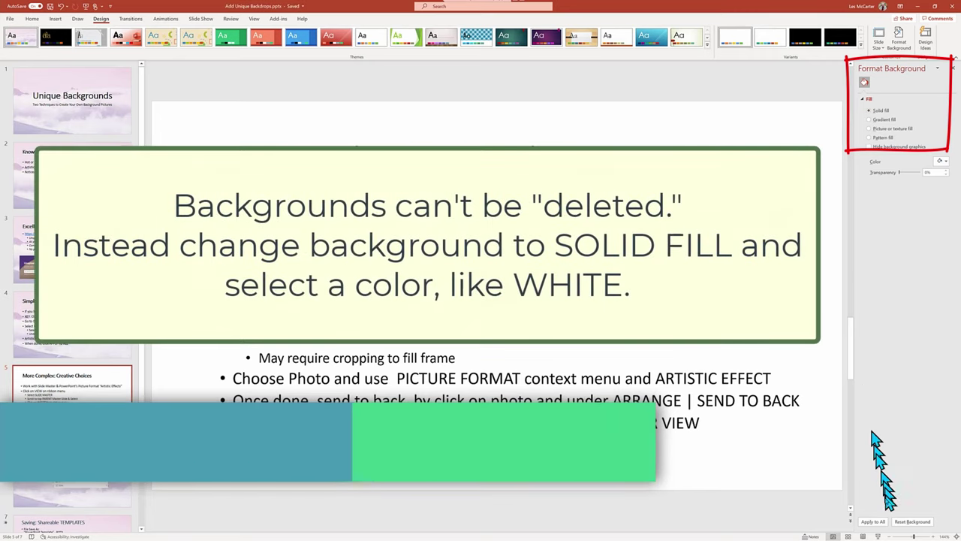
pyautogui.click(887, 530)
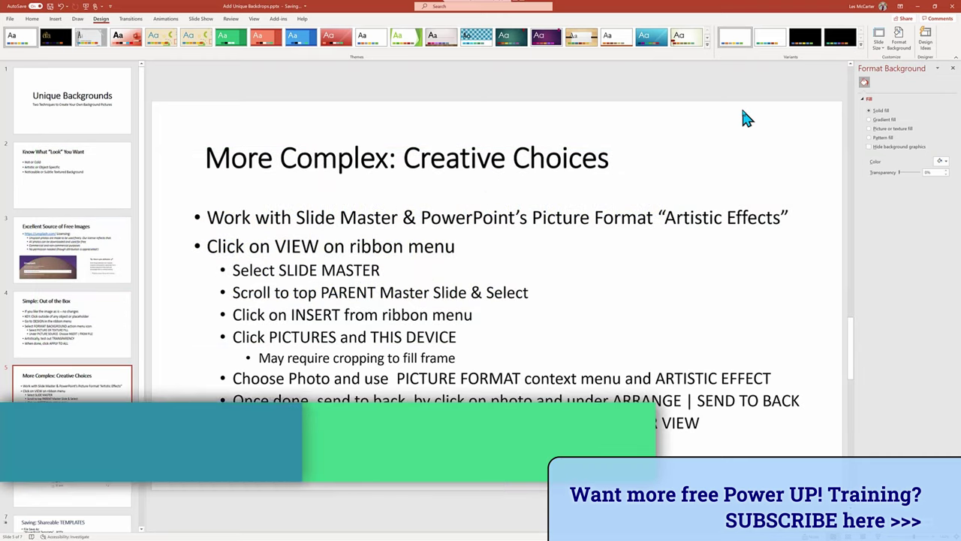
# - Switch to Slide Master view, select the top parent master, and close Format Background
pyautogui.click(253, 20)
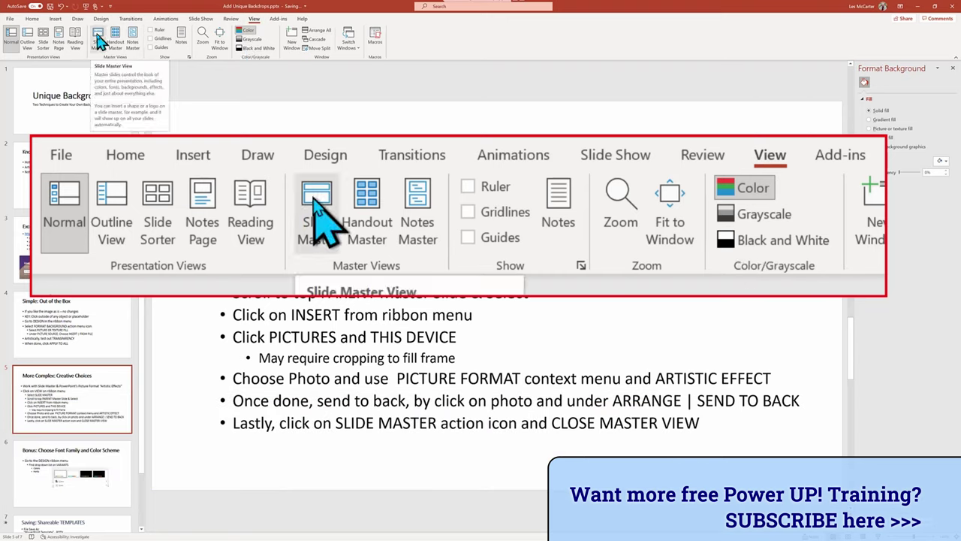
pyautogui.click(99, 41)
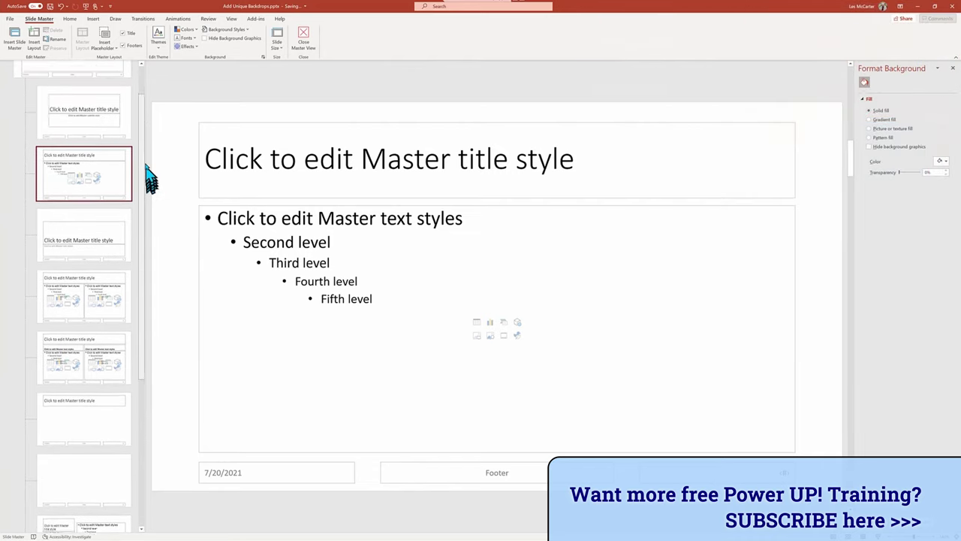
pyautogui.scroll(1, 145, 162)
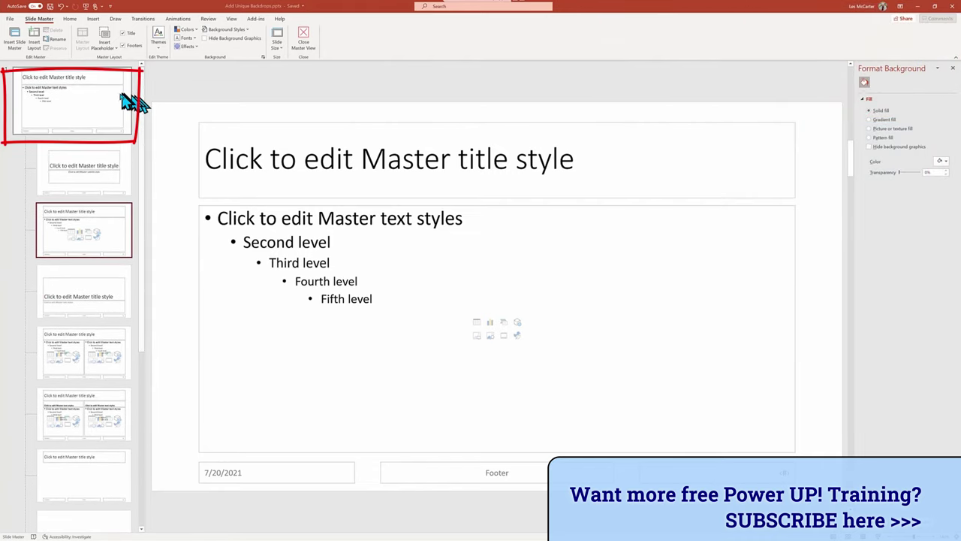
pyautogui.click(122, 107)
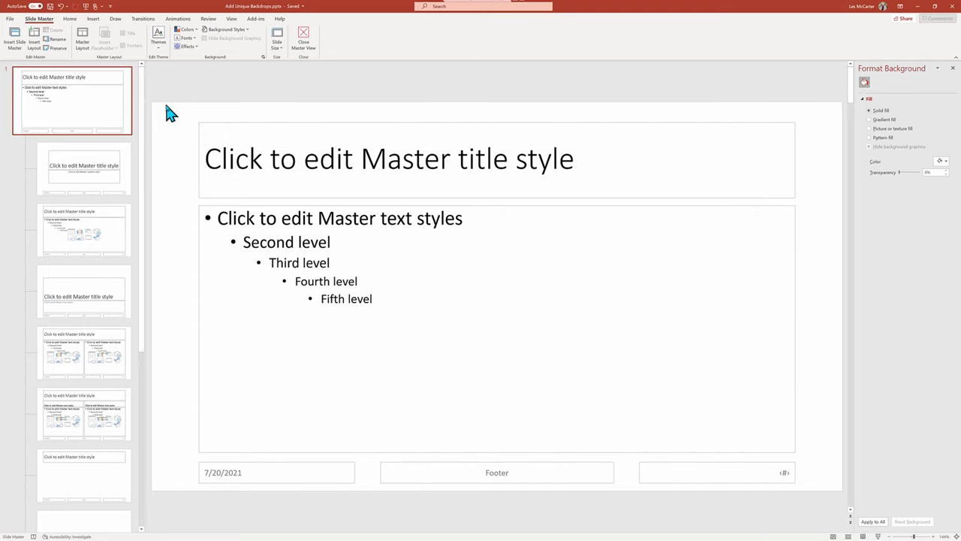
pyautogui.click(952, 69)
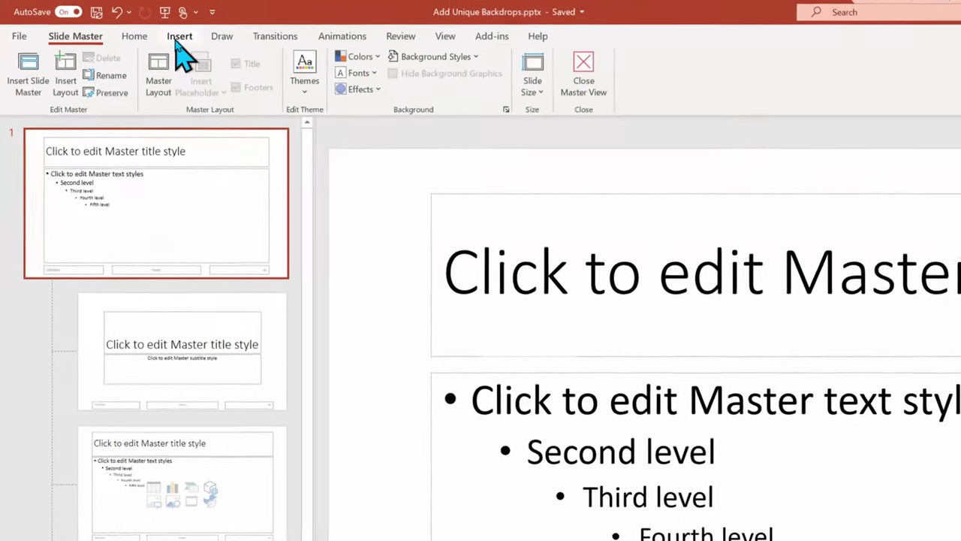
# - Insert the train station JPG from Downloads onto the parent master slide
pyautogui.click(113, 27)
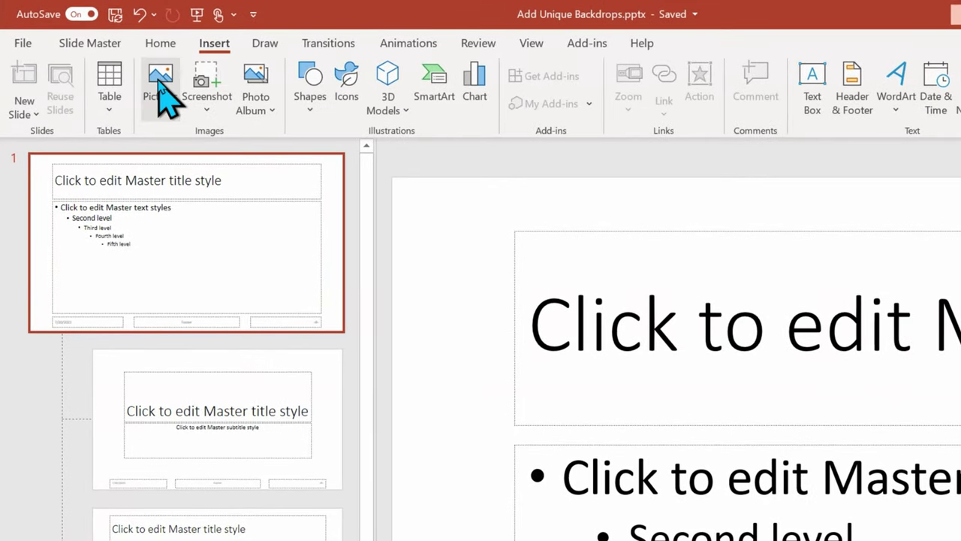
pyautogui.click(160, 82)
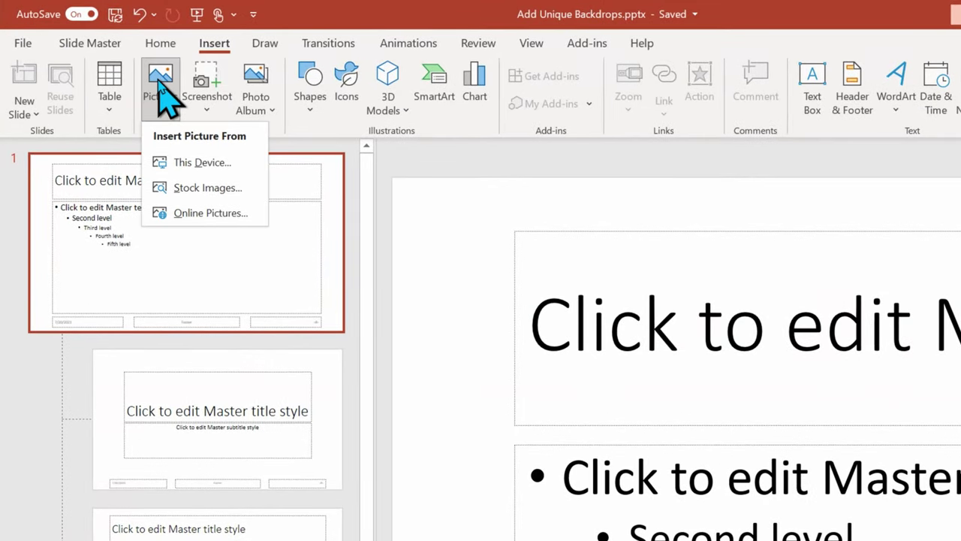
pyautogui.click(213, 169)
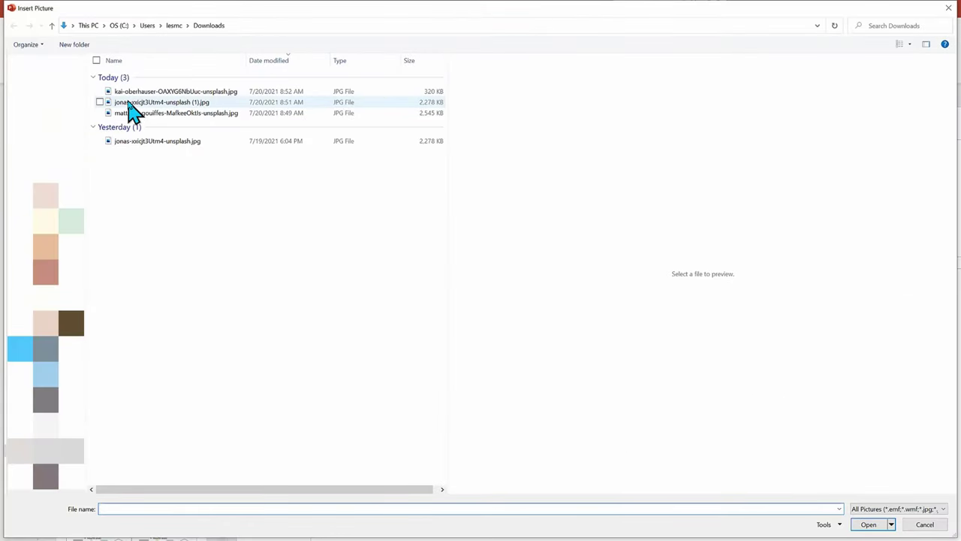
pyautogui.click(195, 90)
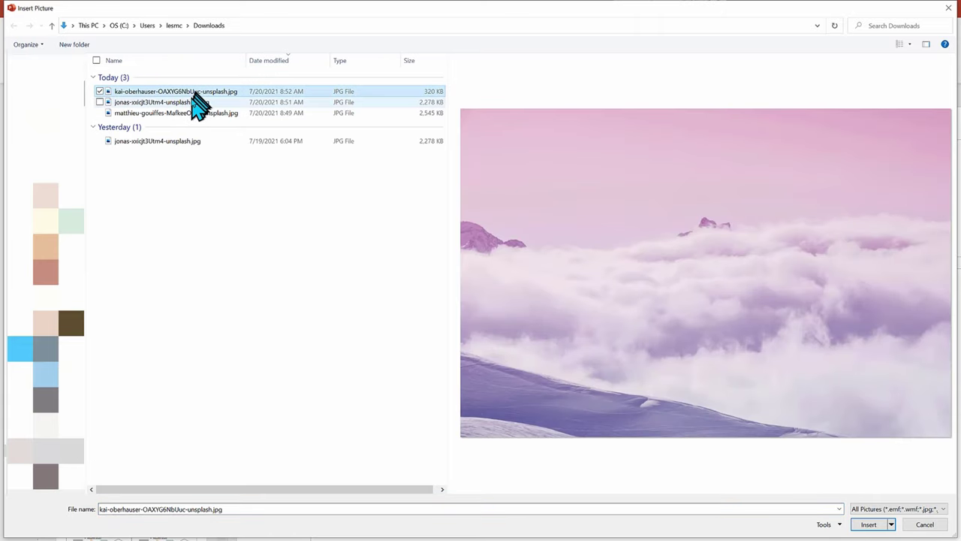
pyautogui.click(192, 103)
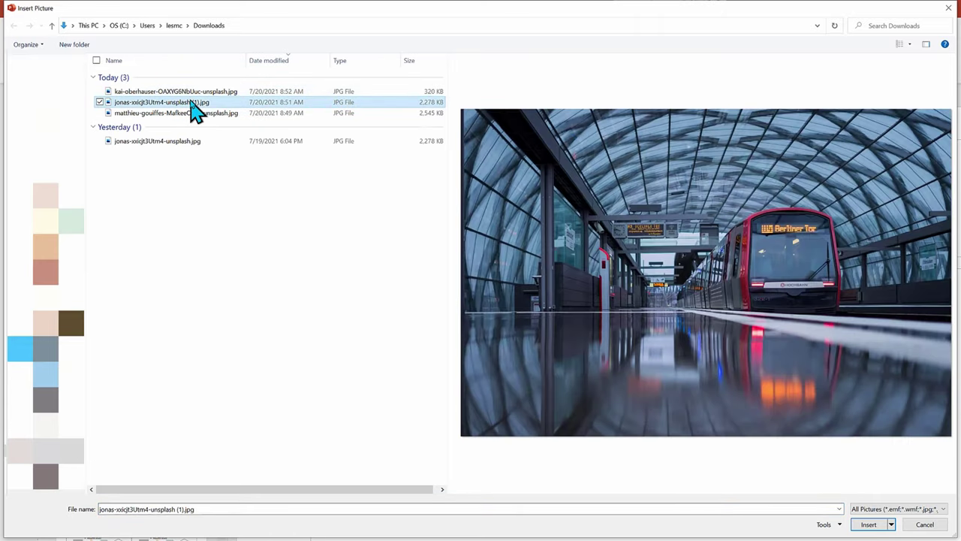
pyautogui.click(190, 114)
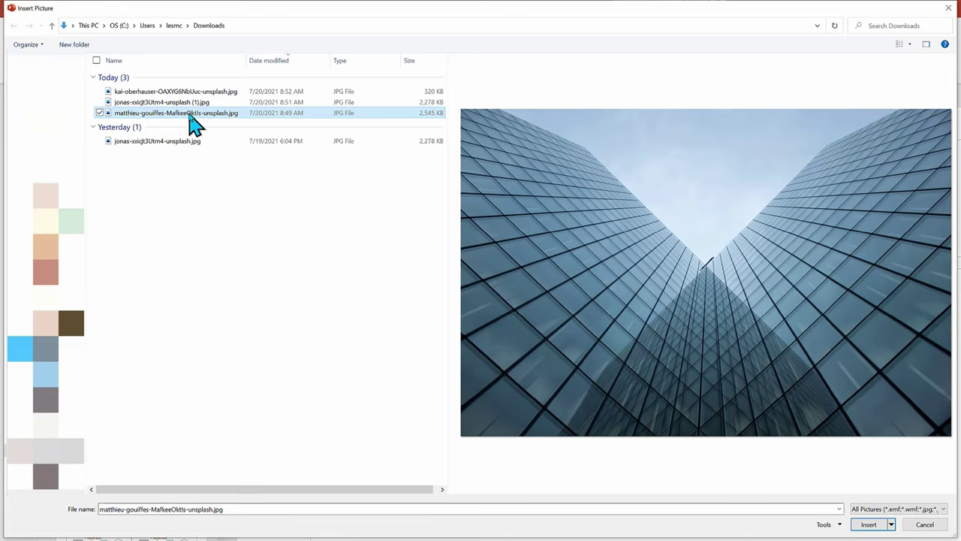
pyautogui.click(188, 102)
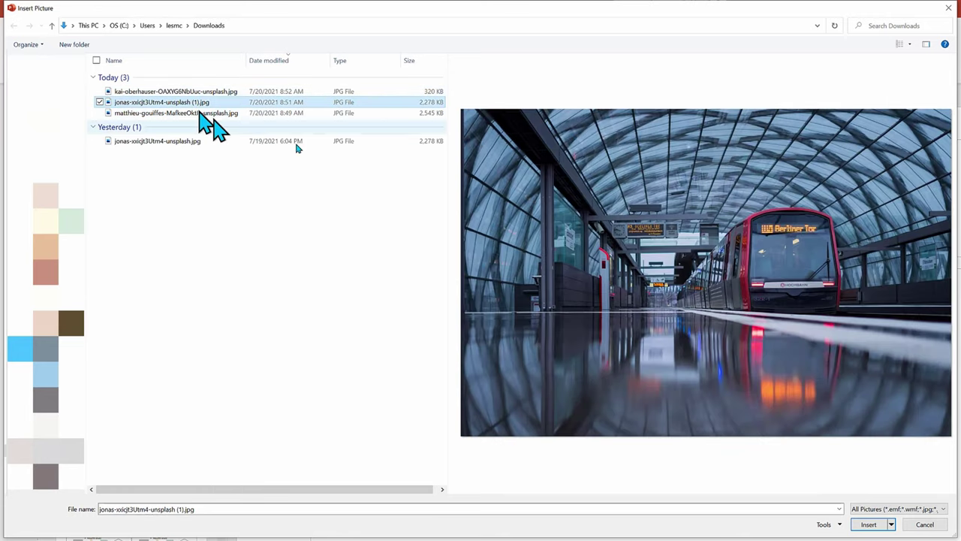
pyautogui.click(870, 526)
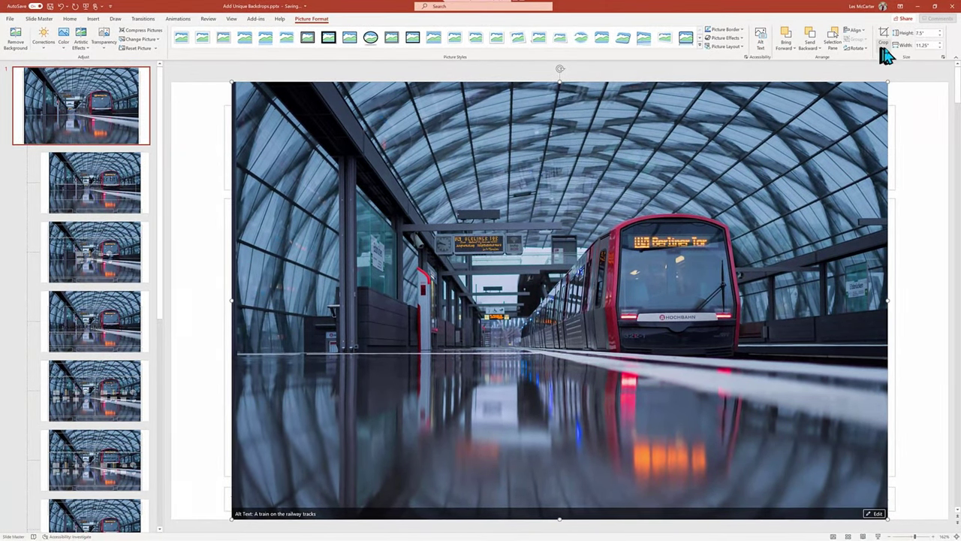
# - Crop the train photo to a 16:9 aspect ratio
pyautogui.click(888, 52)
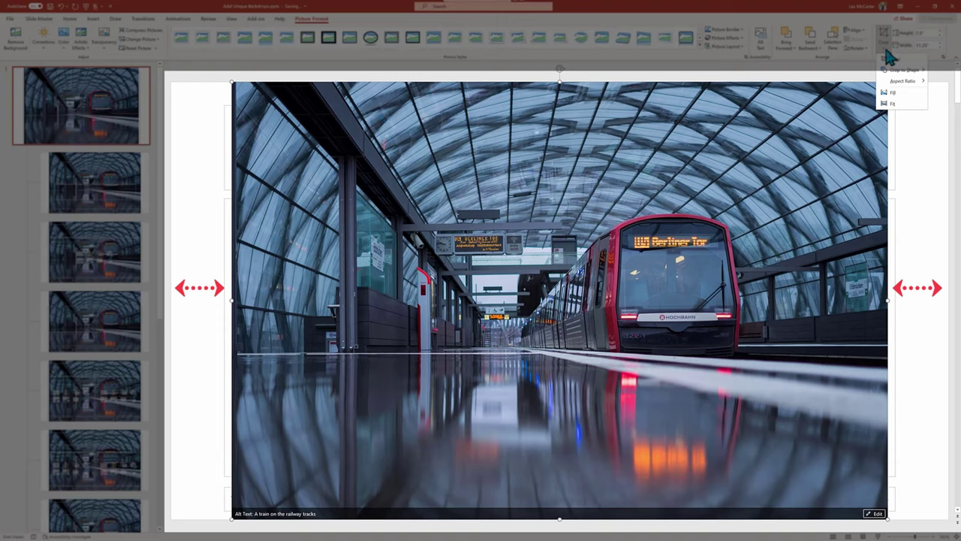
pyautogui.moveTo(906, 88)
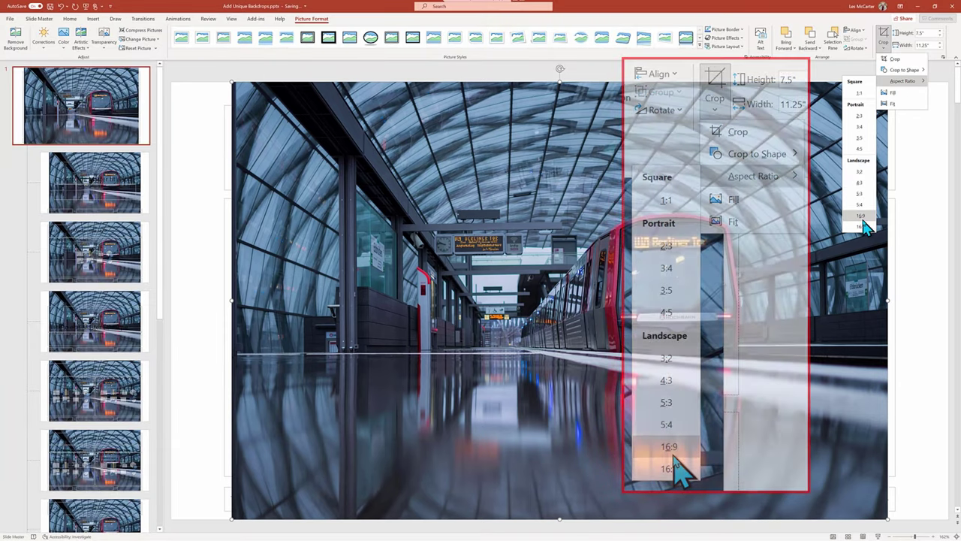
pyautogui.click(861, 216)
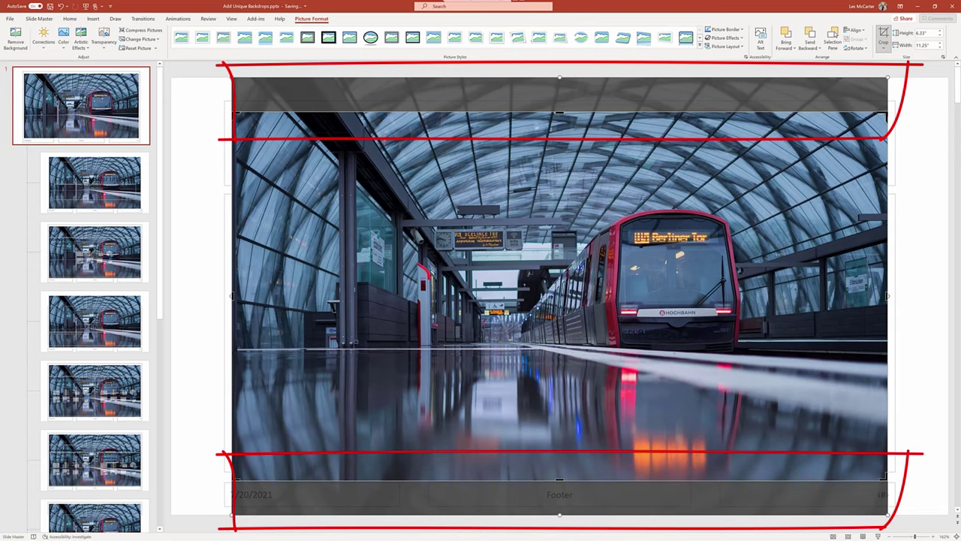
# - Stretch the photo to the slide edges and apply Crop Fill so it covers the slide
pyautogui.moveTo(888, 113); pyautogui.dragTo(946, 76)
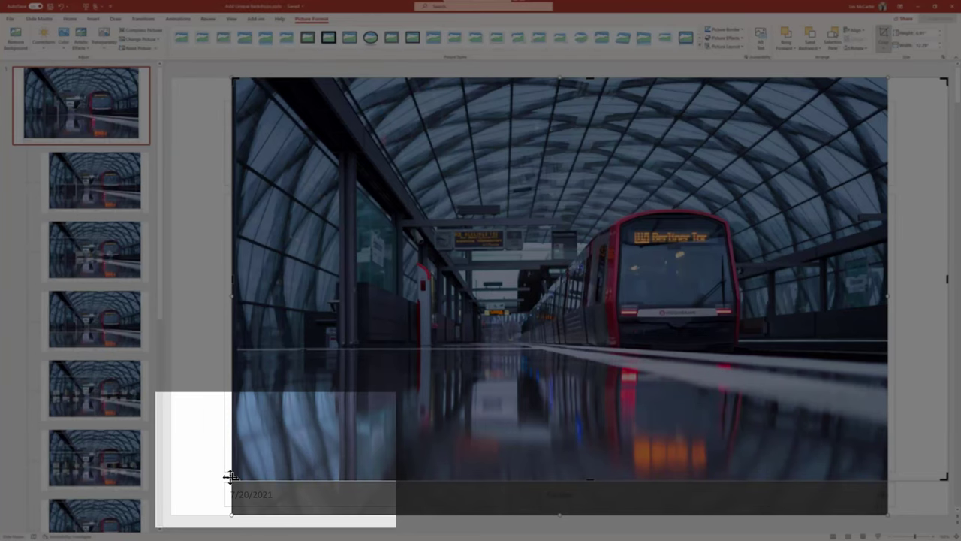
pyautogui.moveTo(231, 477); pyautogui.dragTo(171, 516)
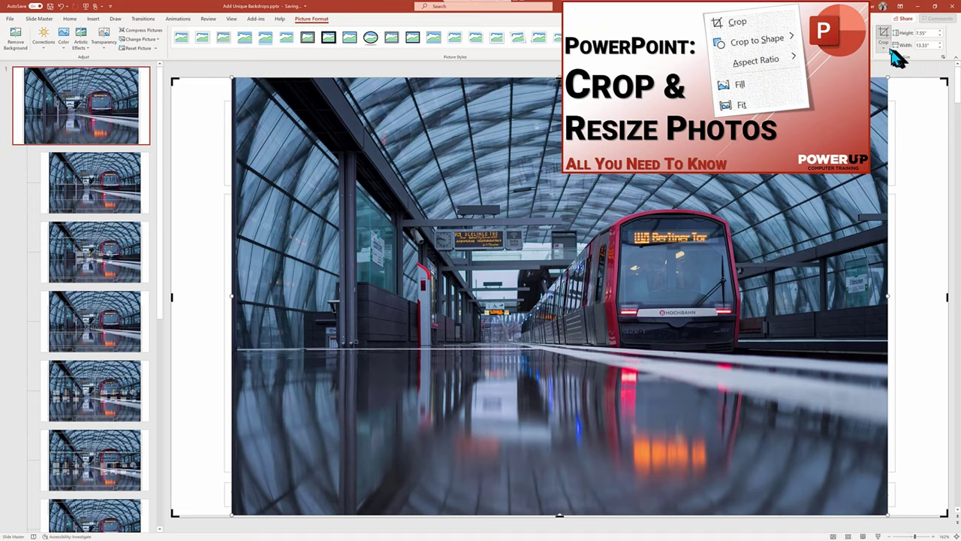
pyautogui.click(885, 48)
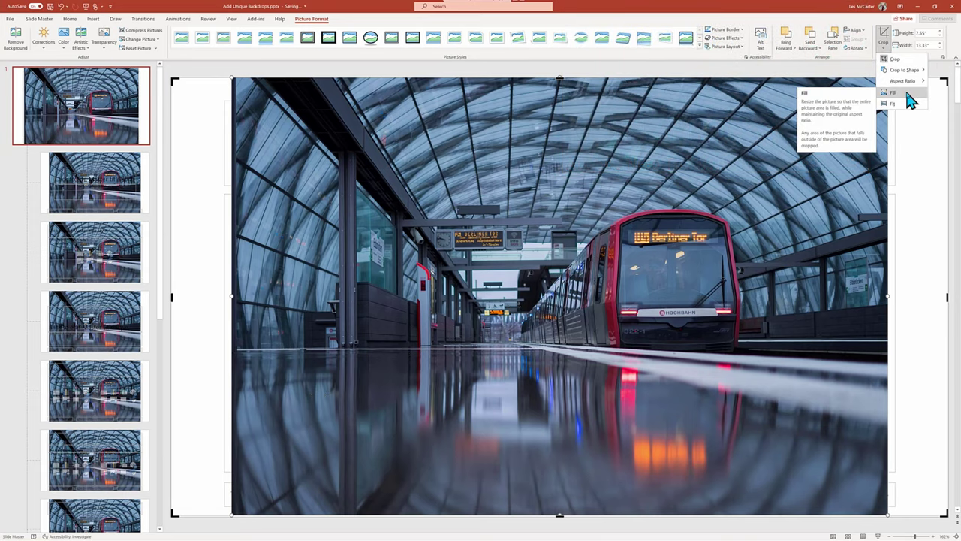
pyautogui.click(907, 94)
pyautogui.click(883, 36)
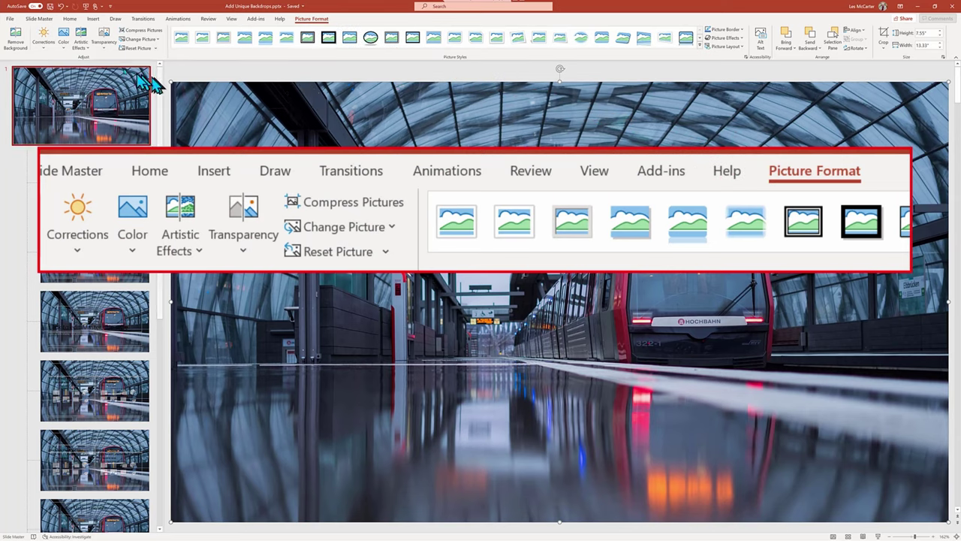
# - Apply the Photocopy artistic effect to the train photo
pyautogui.click(106, 48)
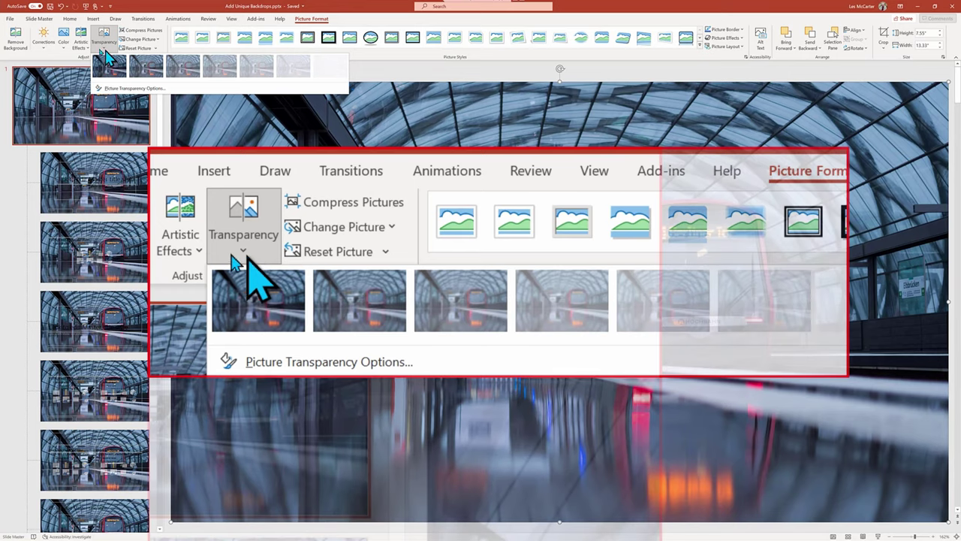
pyautogui.click(81, 46)
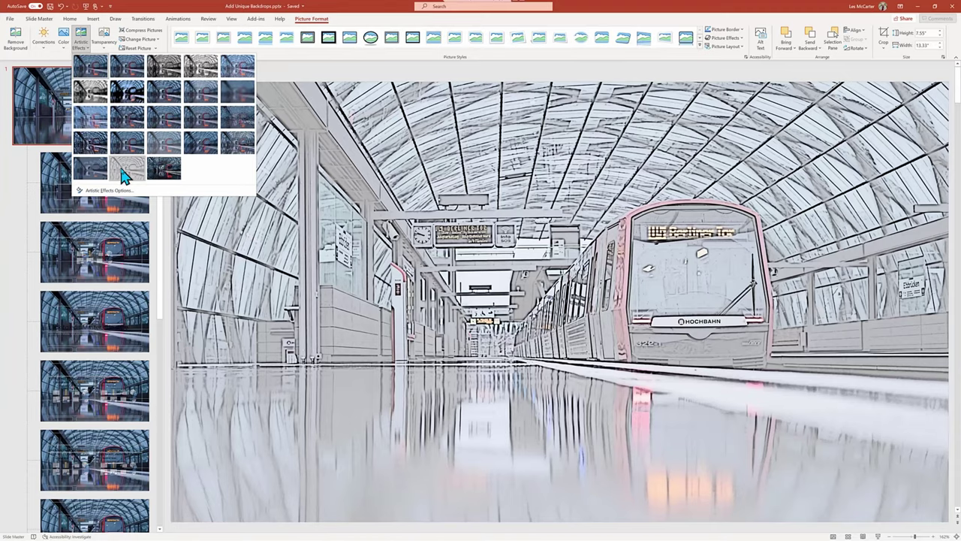
pyautogui.click(124, 172)
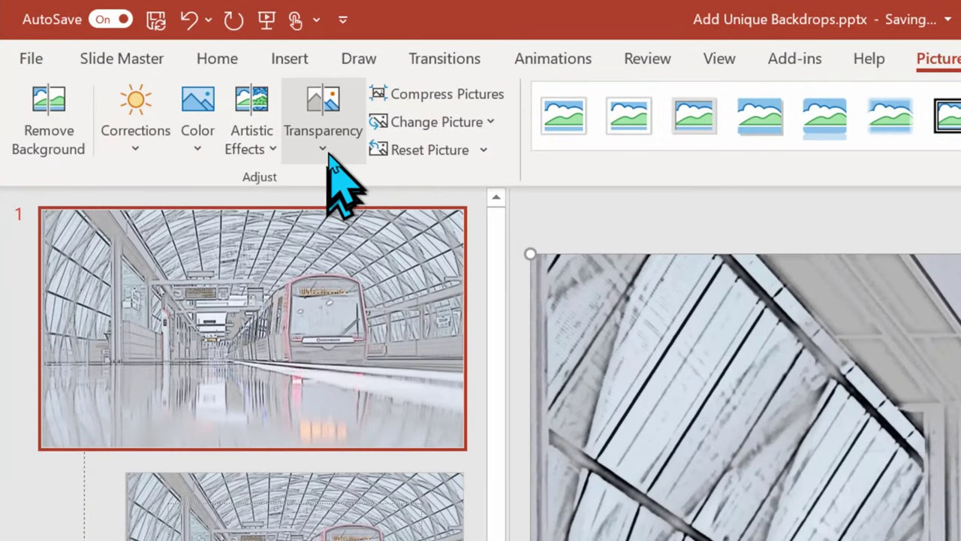
# - Set the photo to the 65% transparency preset and send it to back
pyautogui.click(322, 156)
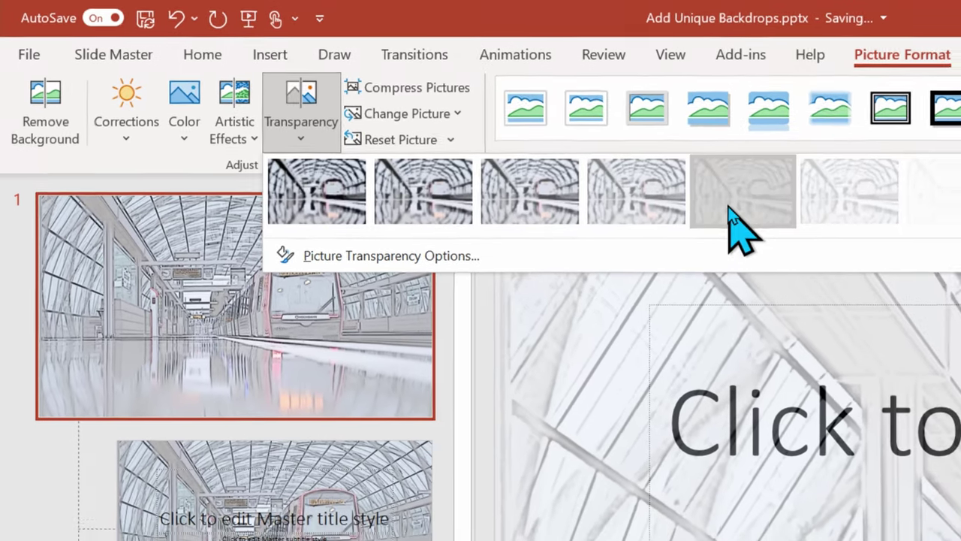
pyautogui.click(789, 226)
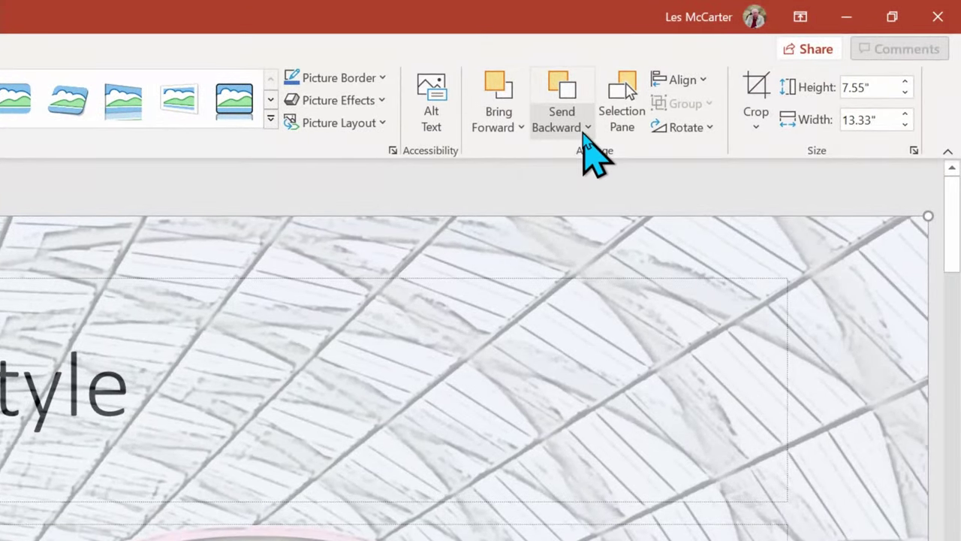
pyautogui.click(585, 134)
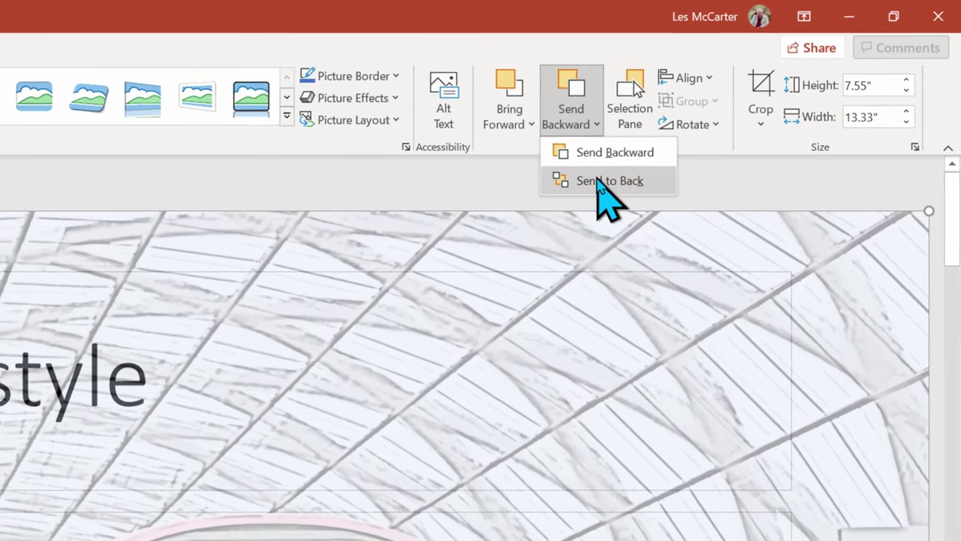
pyautogui.click(601, 186)
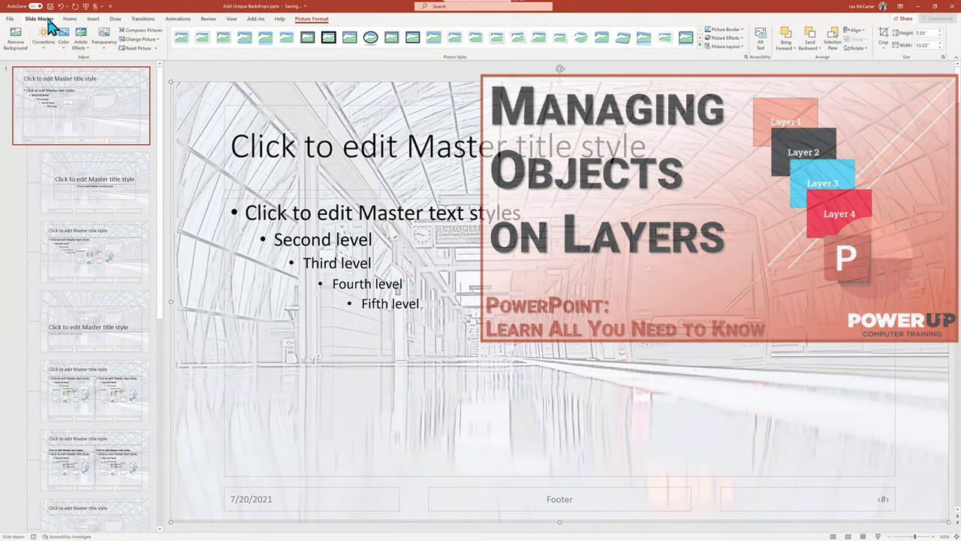
# - Close Master View, exit the slideshow, and select slide 6, 'Bonus: Choose Font Family and Color Scheme'
pyautogui.click(47, 19)
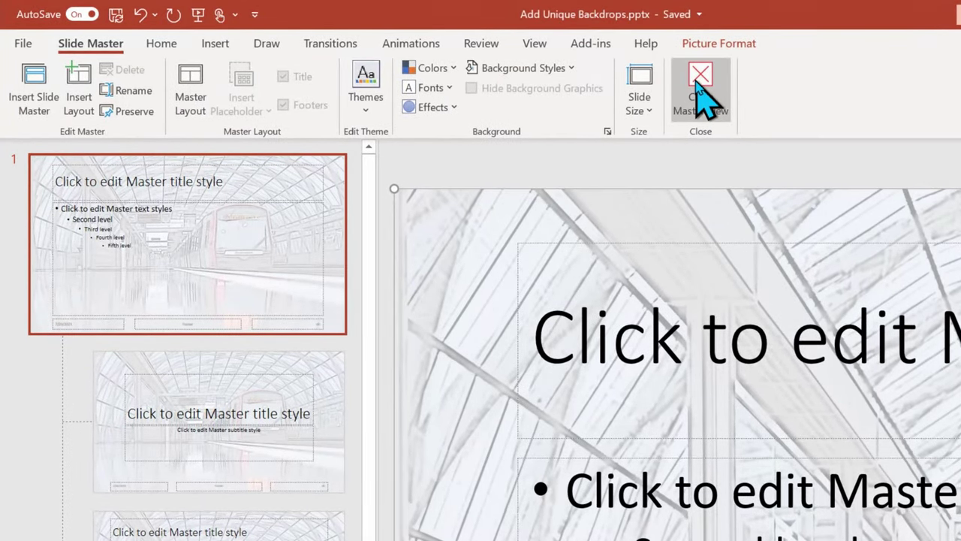
pyautogui.click(698, 87)
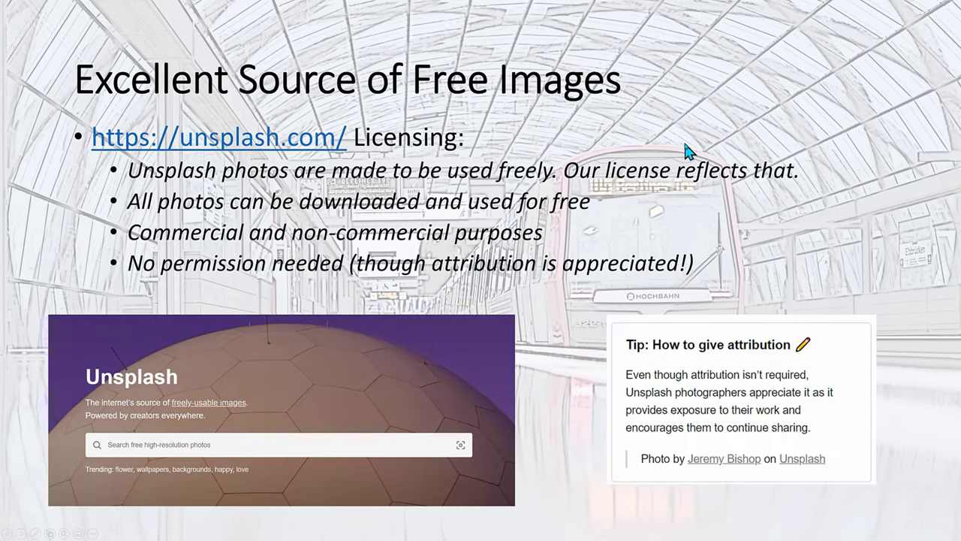
pyautogui.press('Escape')
pyautogui.click(52, 385)
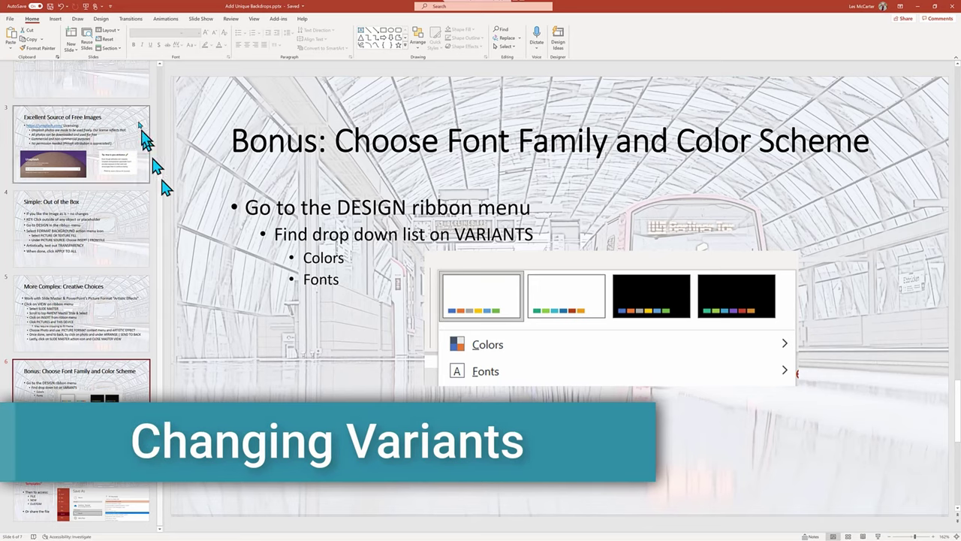
# - Set the theme fonts to Franklin Gothic through the Design tab's Variants menu
pyautogui.click(101, 19)
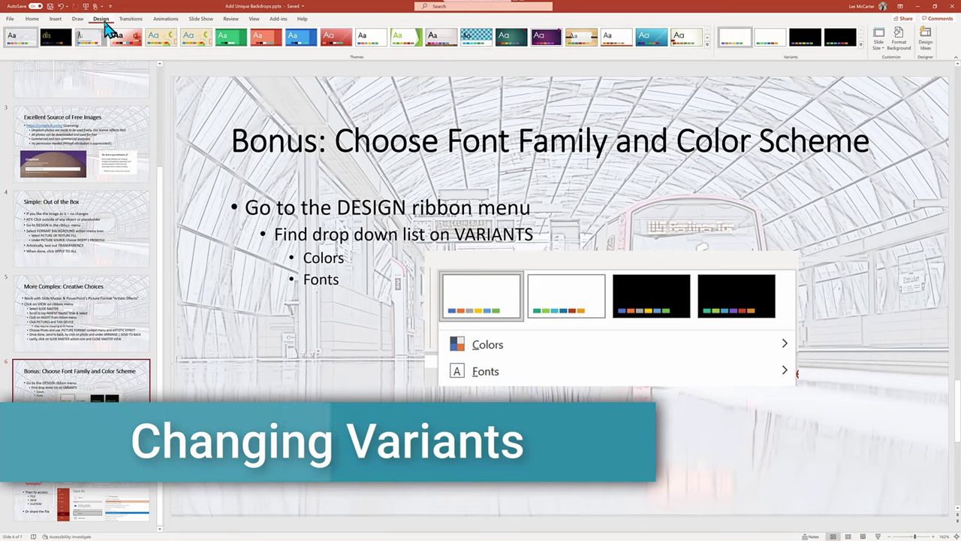
pyautogui.click(860, 46)
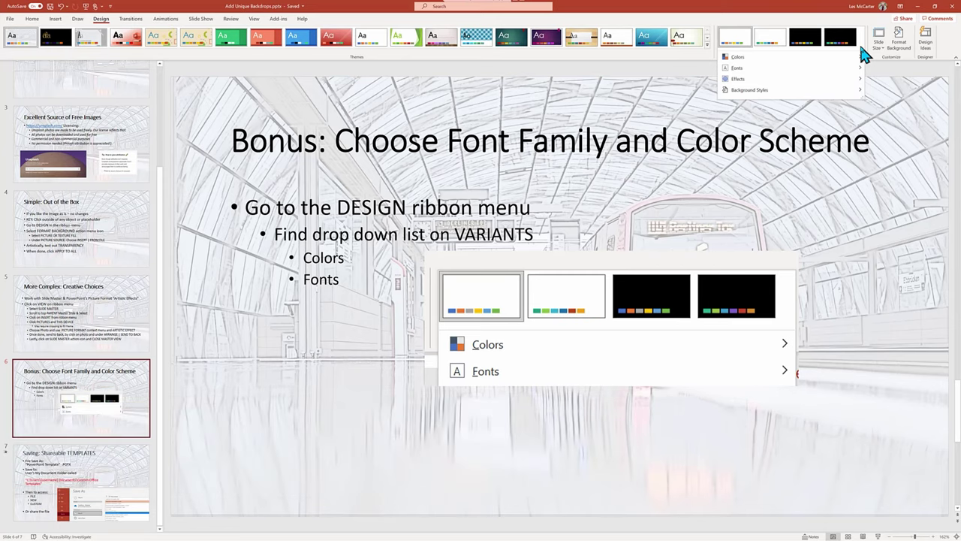
pyautogui.moveTo(859, 66)
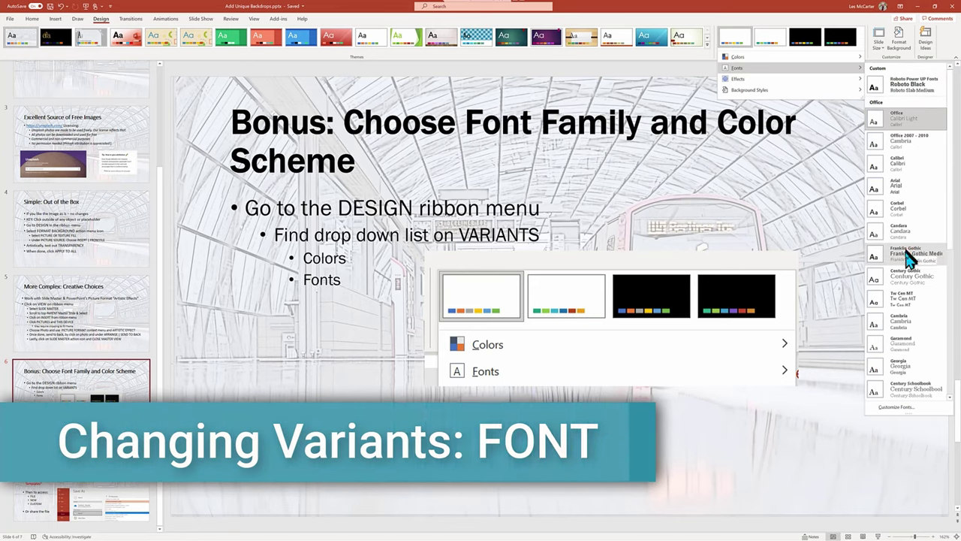
pyautogui.click(908, 256)
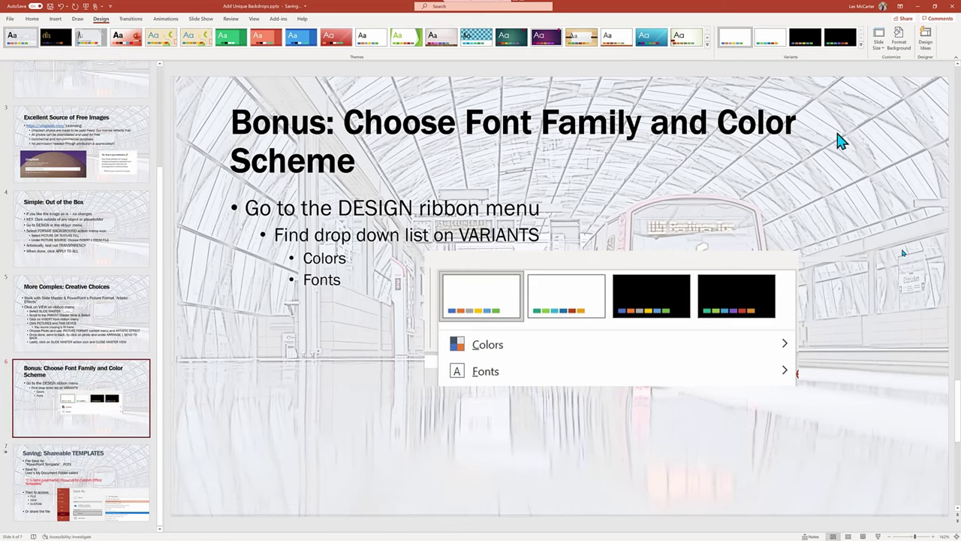
pyautogui.click(860, 45)
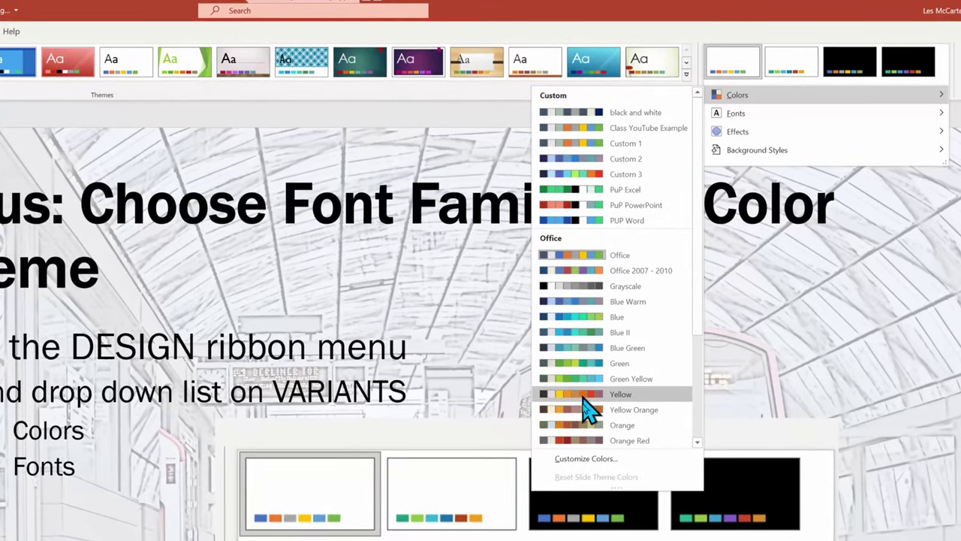
# - Apply the Red Violet colour scheme and start a custom scheme with blue dark text
pyautogui.scroll(-3, 599, 396)
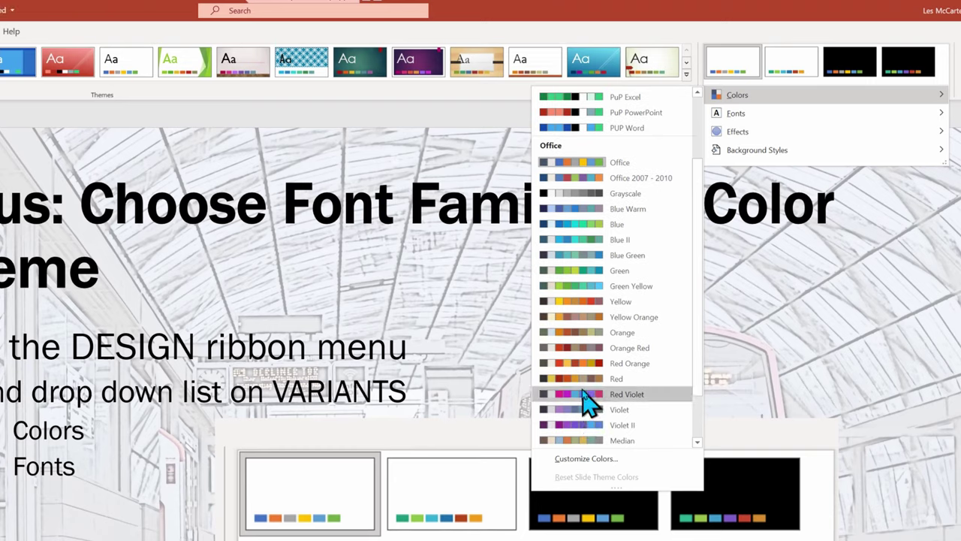
pyautogui.click(583, 396)
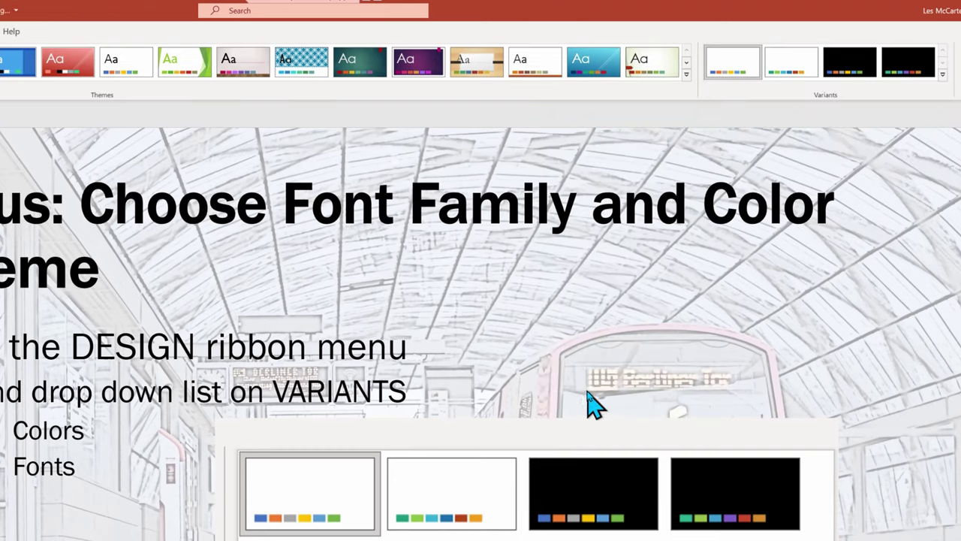
pyautogui.click(942, 75)
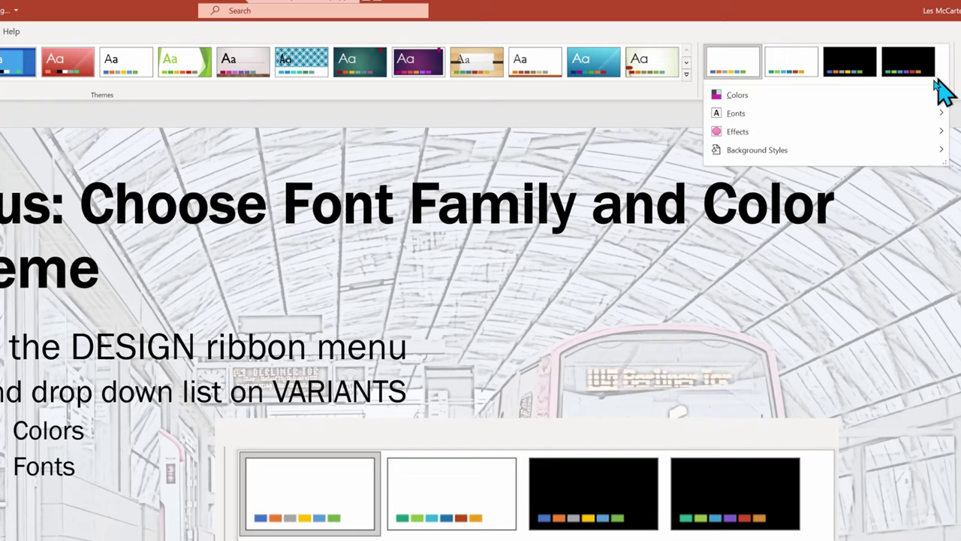
pyautogui.moveTo(916, 98)
pyautogui.click(589, 456)
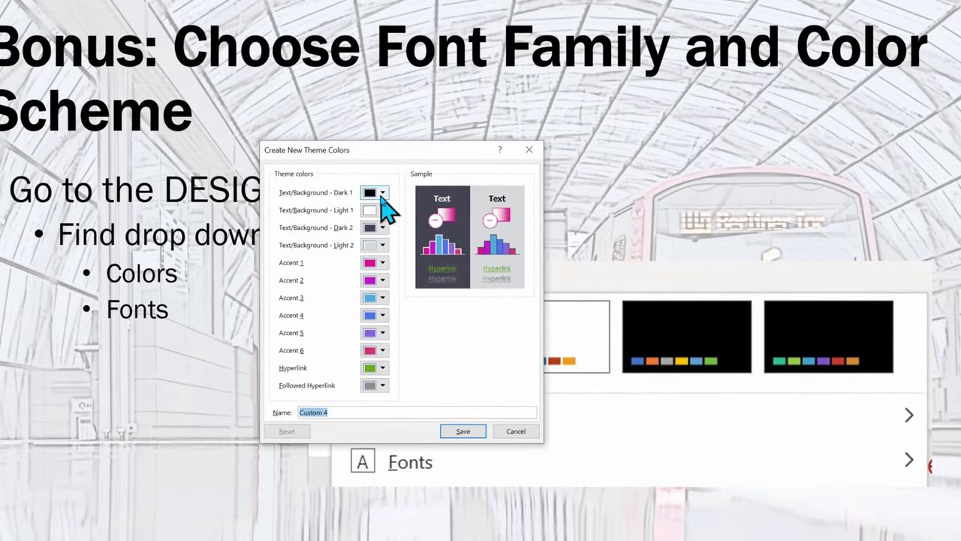
pyautogui.click(348, 251)
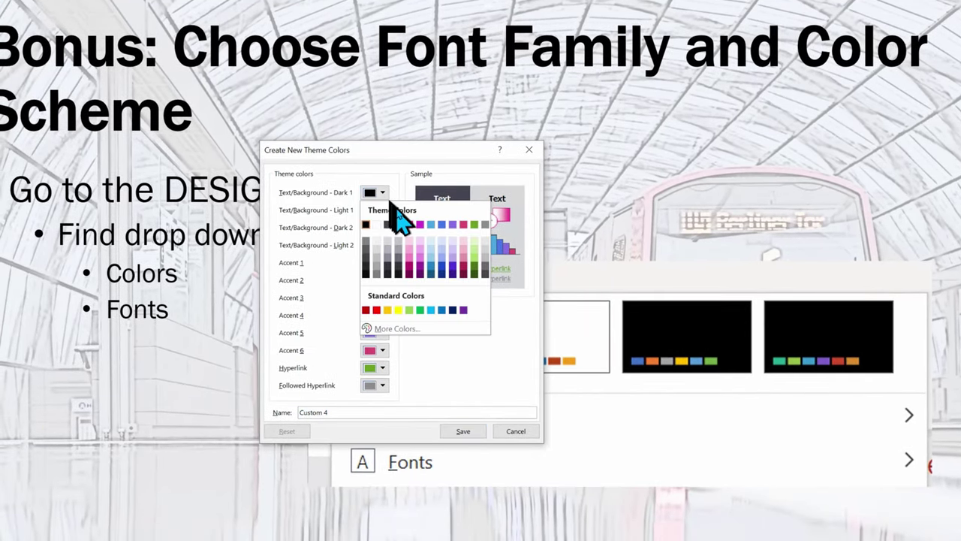
pyautogui.click(441, 225)
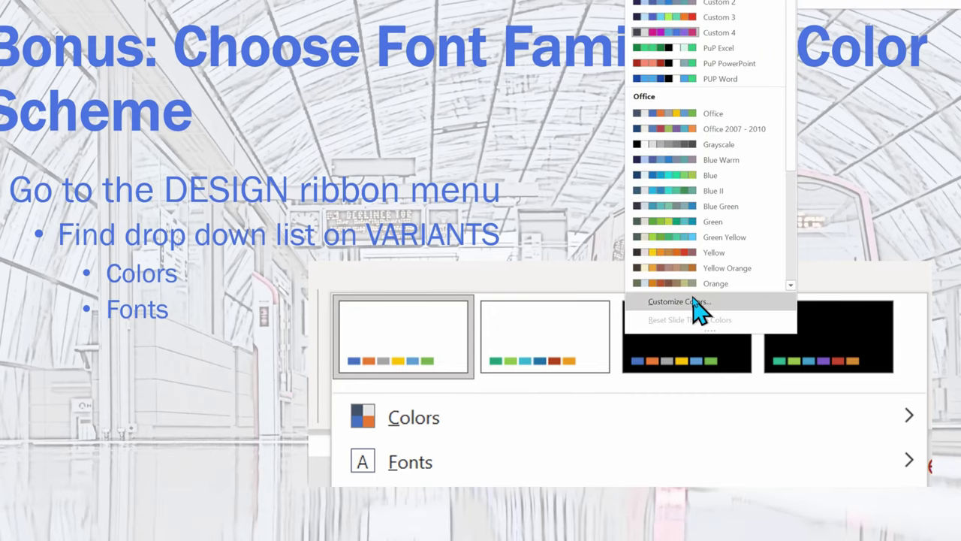
# - Create a custom colour scheme with the pink accent as dark text and save it
pyautogui.click(697, 306)
pyautogui.click(383, 193)
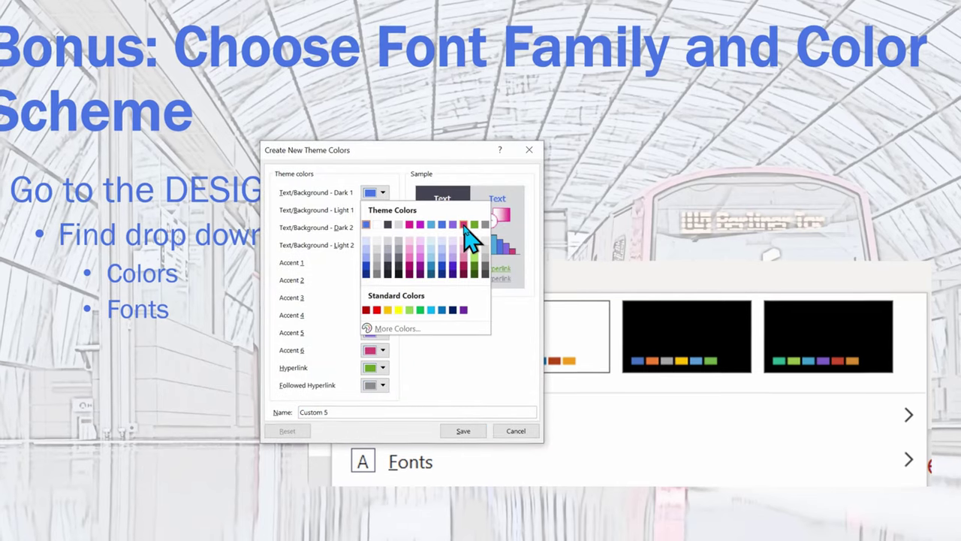
pyautogui.click(464, 223)
pyautogui.click(463, 431)
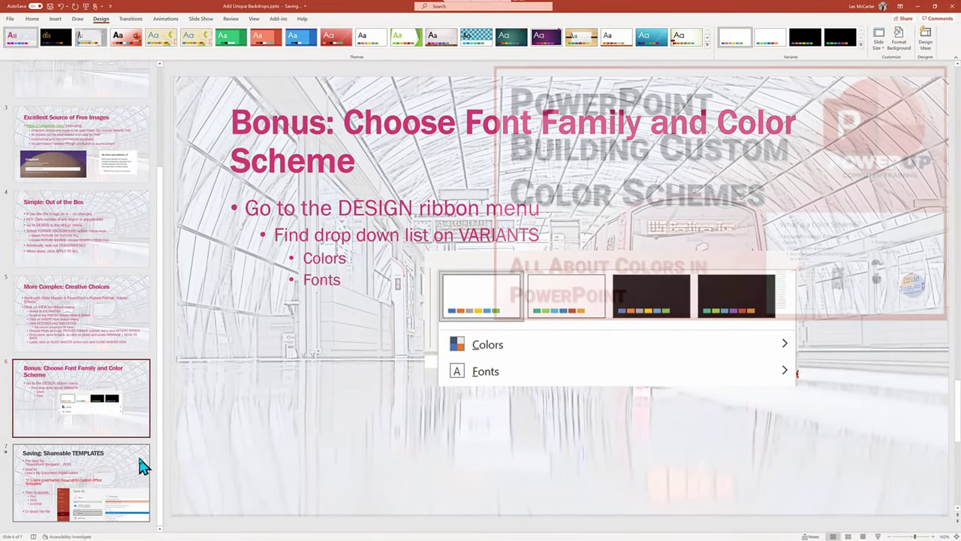
# - On the Saving: Shareable TEMPLATES slide, give the text placeholder a light fill colour
pyautogui.click(142, 466)
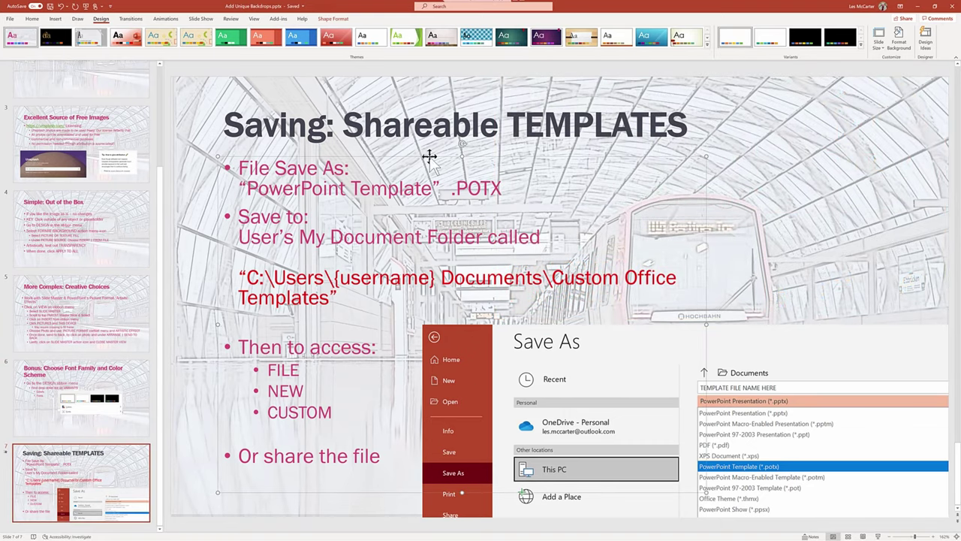
pyautogui.click(333, 18)
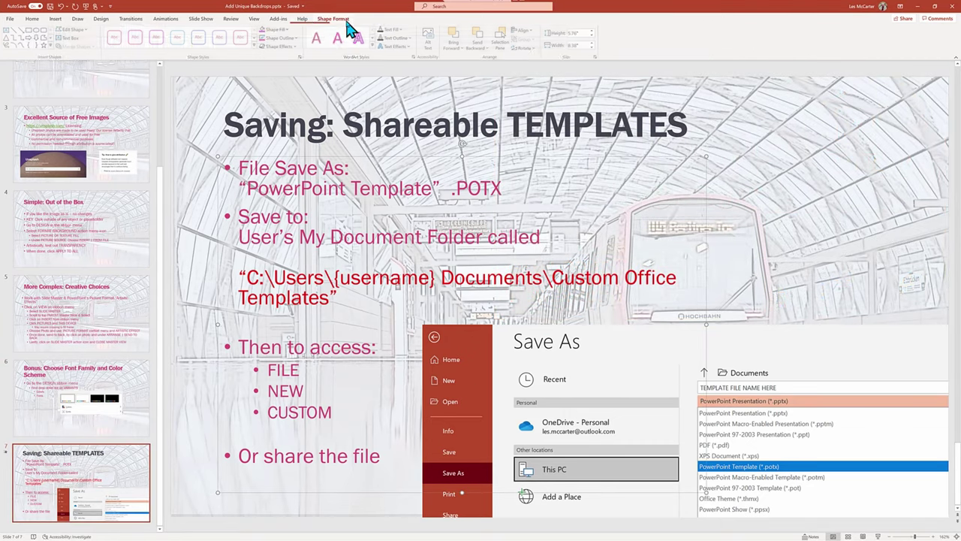
pyautogui.click(274, 29)
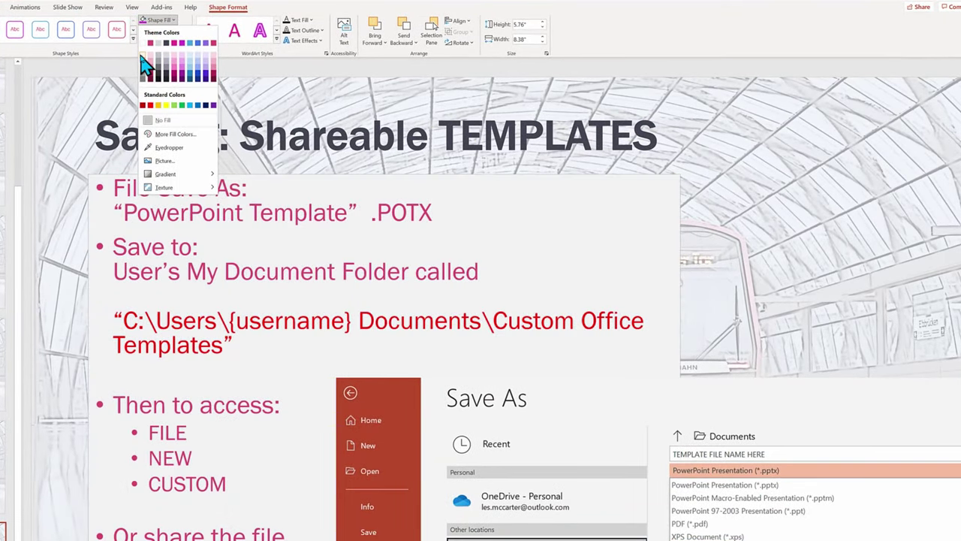
pyautogui.click(158, 67)
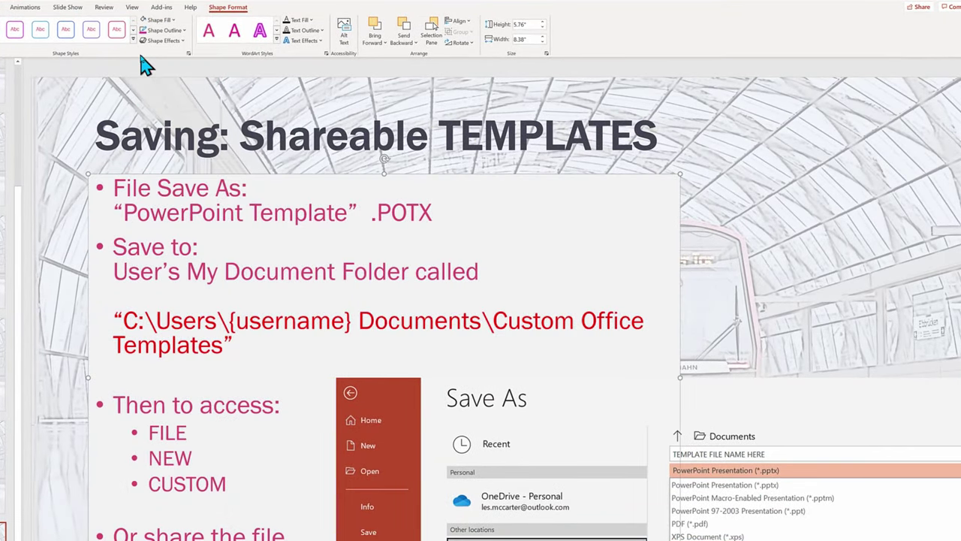
pyautogui.click(174, 20)
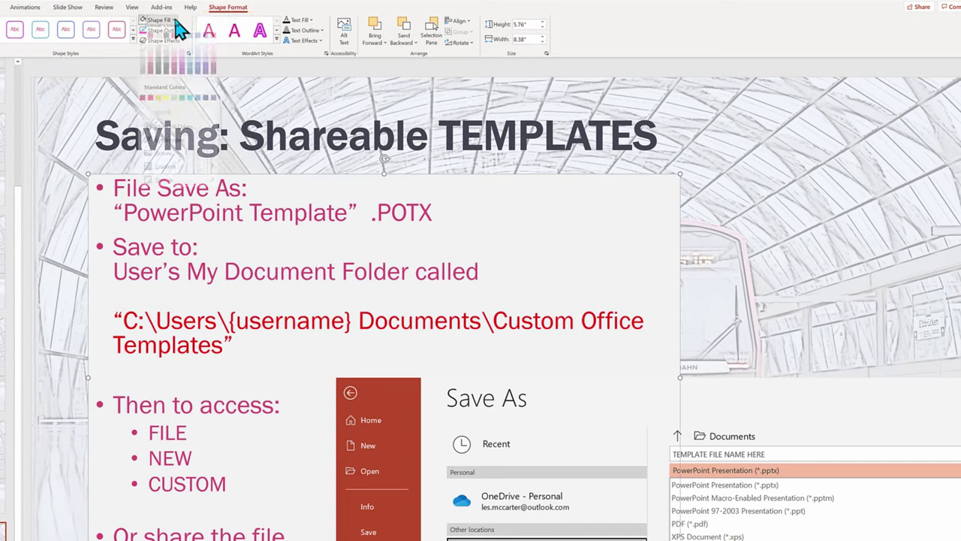
pyautogui.click(191, 134)
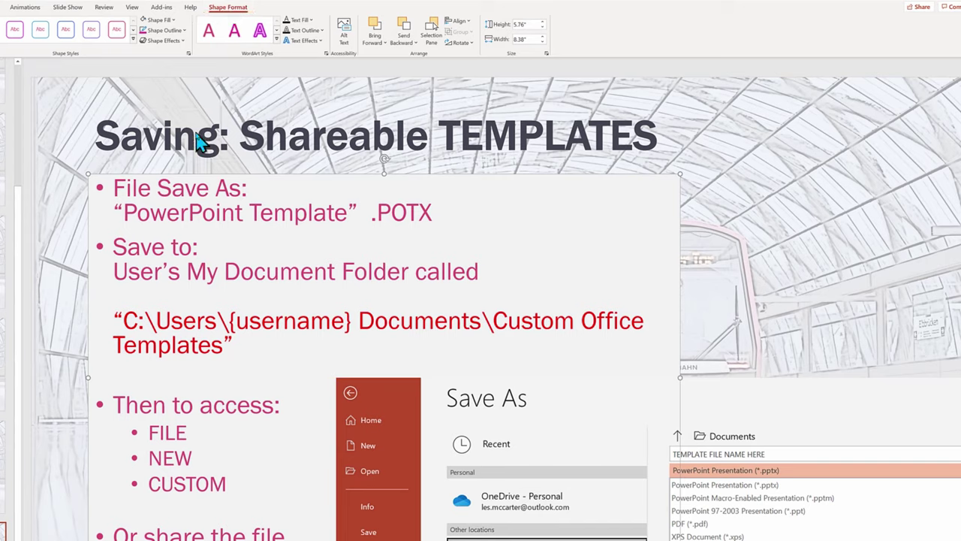
pyautogui.click(448, 258)
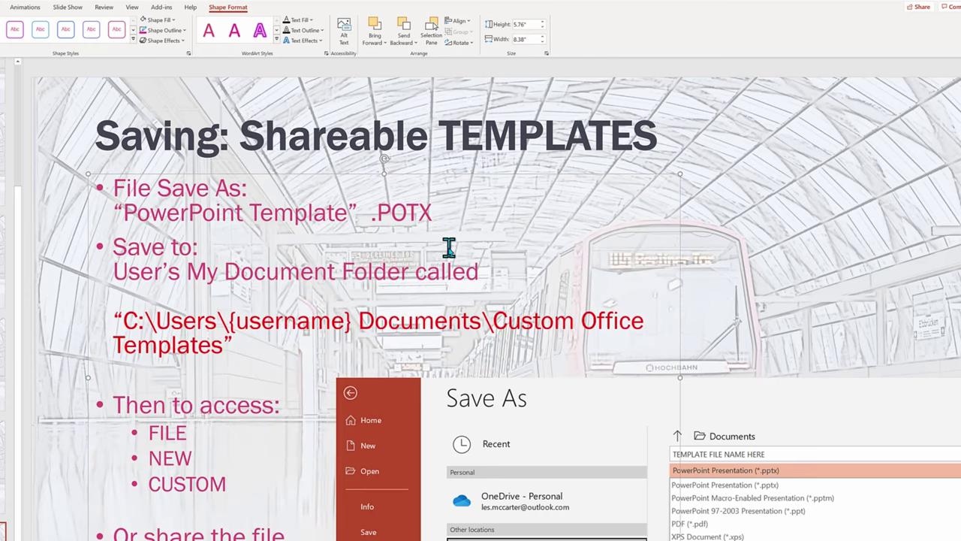
pyautogui.click(173, 20)
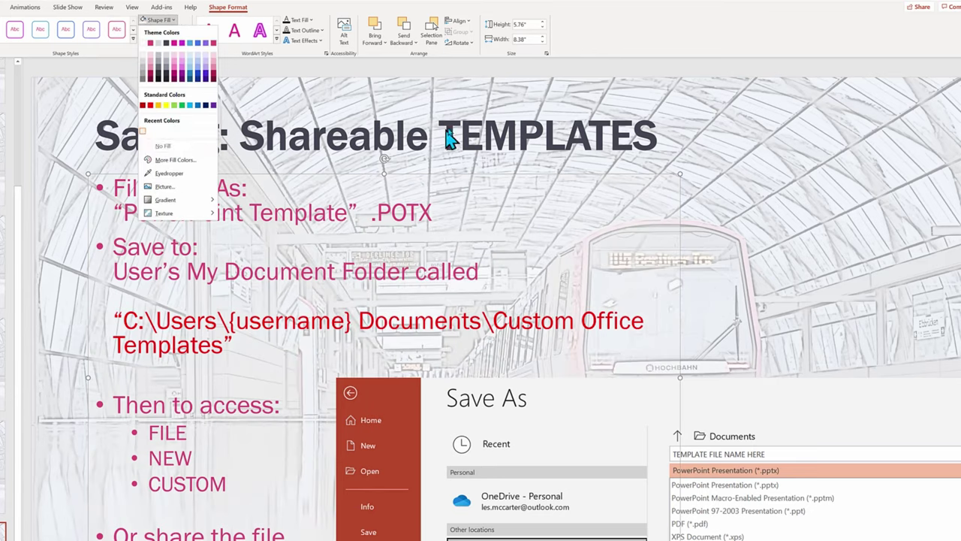
pyautogui.press('Escape')
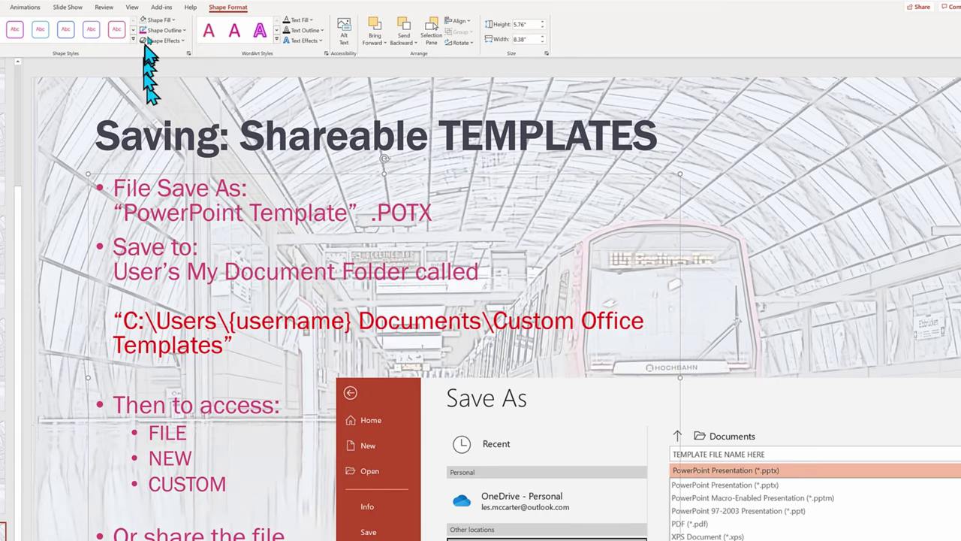
# - Change the text box fill to grey and make it slightly transparent
pyautogui.click(174, 20)
pyautogui.click(148, 65)
pyautogui.click(172, 20)
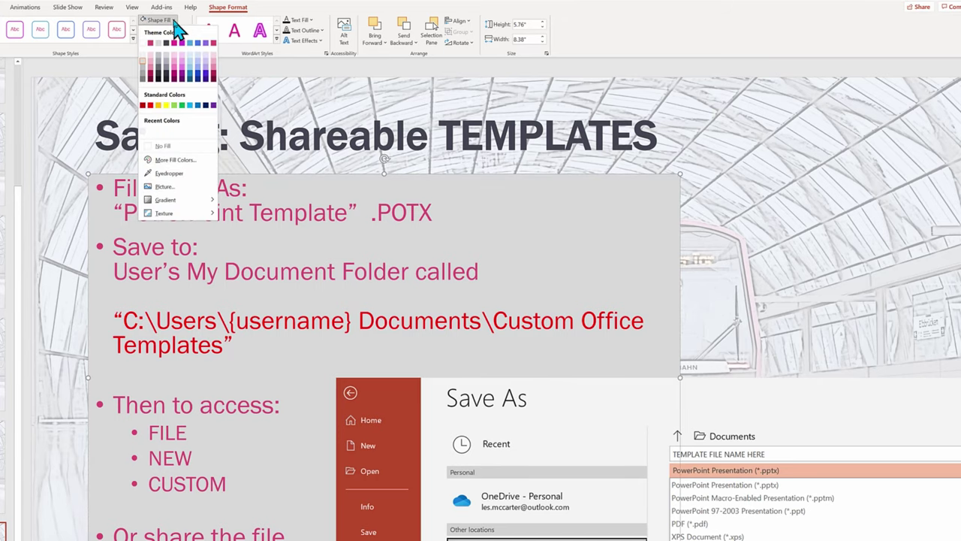
pyautogui.click(175, 159)
pyautogui.moveTo(357, 381); pyautogui.dragTo(363, 386)
pyautogui.click(447, 243)
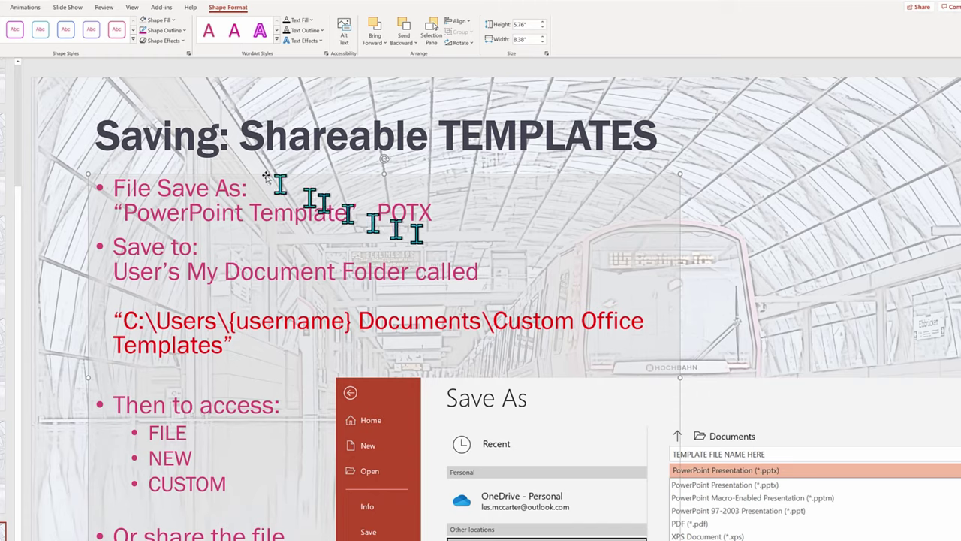
# - Raise the grey fill's transparency to 56% and deselect the text box
pyautogui.click(173, 19)
pyautogui.click(175, 159)
pyautogui.moveTo(357, 381); pyautogui.dragTo(373, 382)
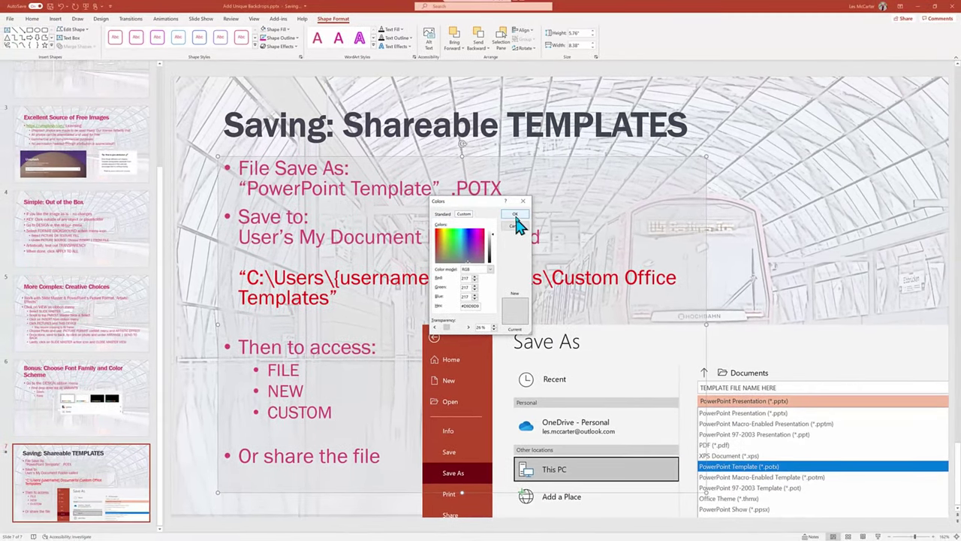
pyautogui.click(469, 234)
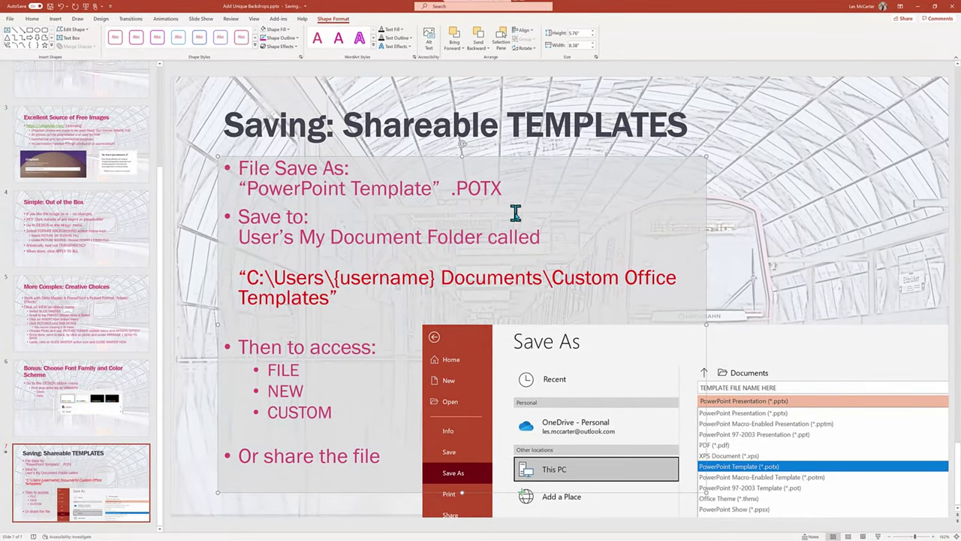
pyautogui.click(787, 187)
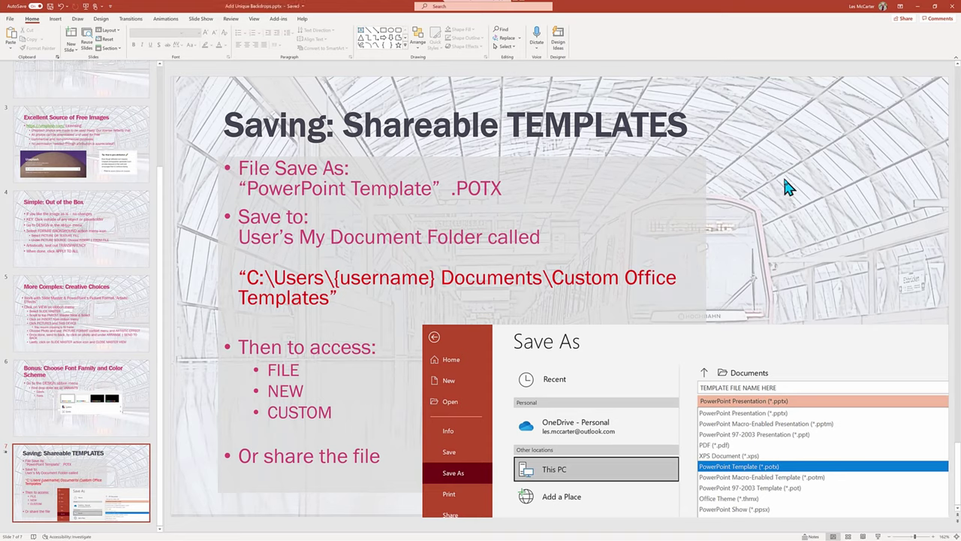